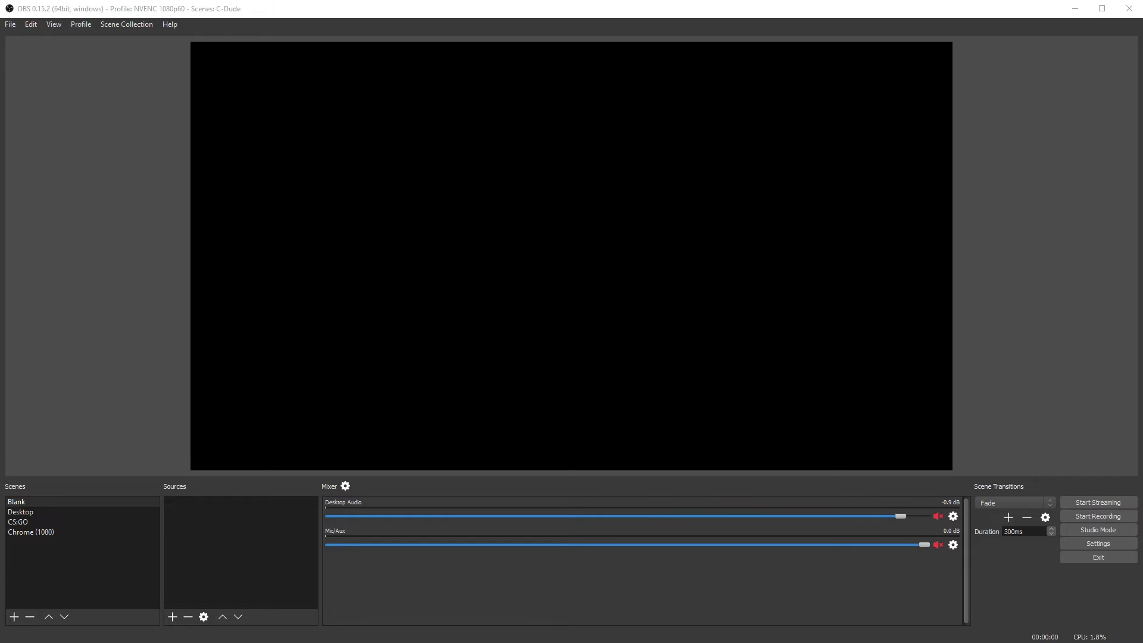
- Create a profile named Tutorial and open its Settings on the Stream page
left_click(7, 76)
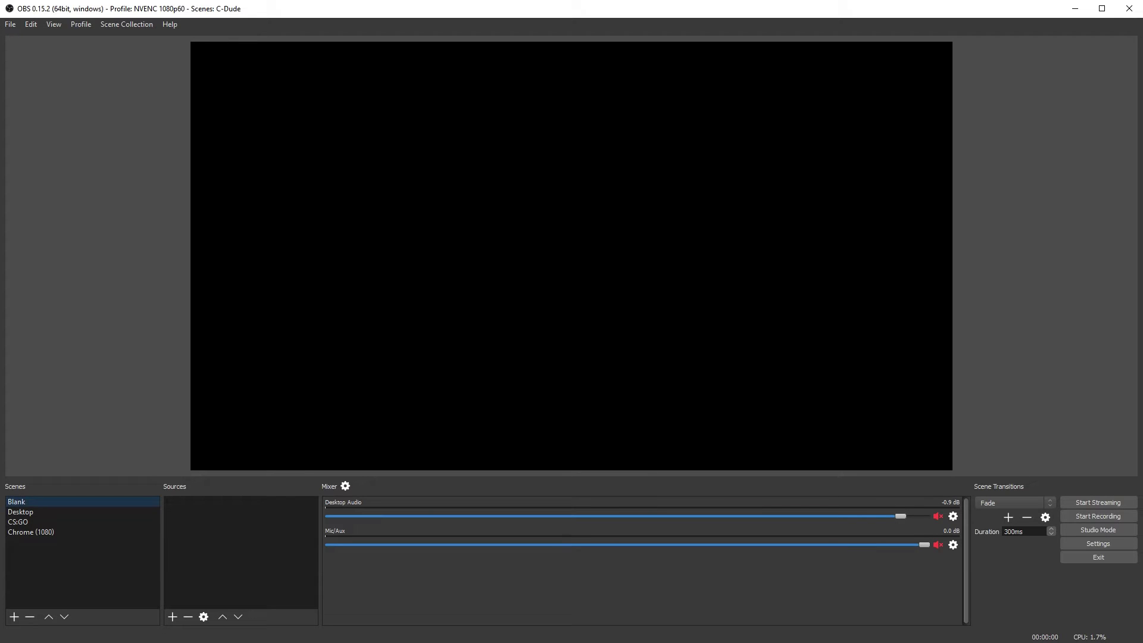
left_click(83, 26)
left_click(89, 35)
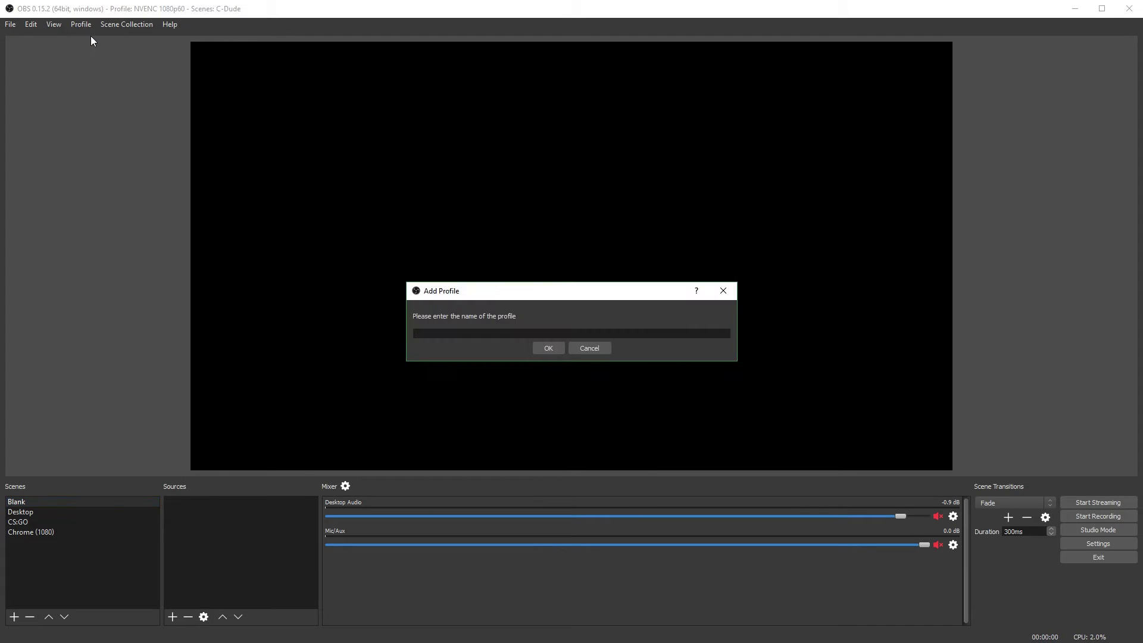
type("Tutorial")
key("Return")
left_click(1084, 543)
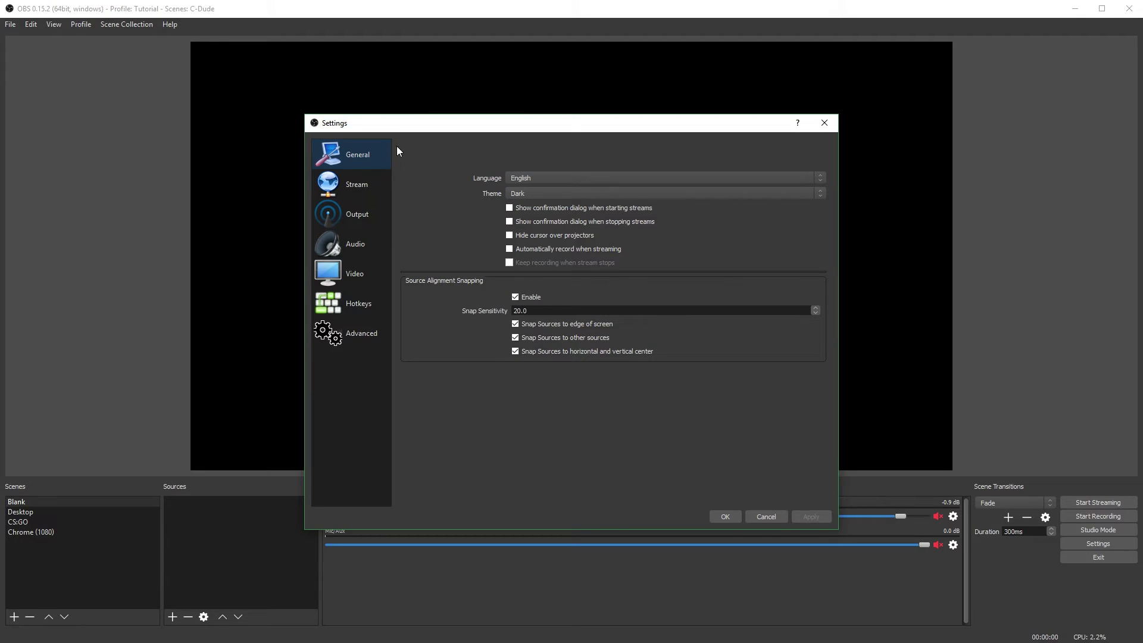
left_click(366, 192)
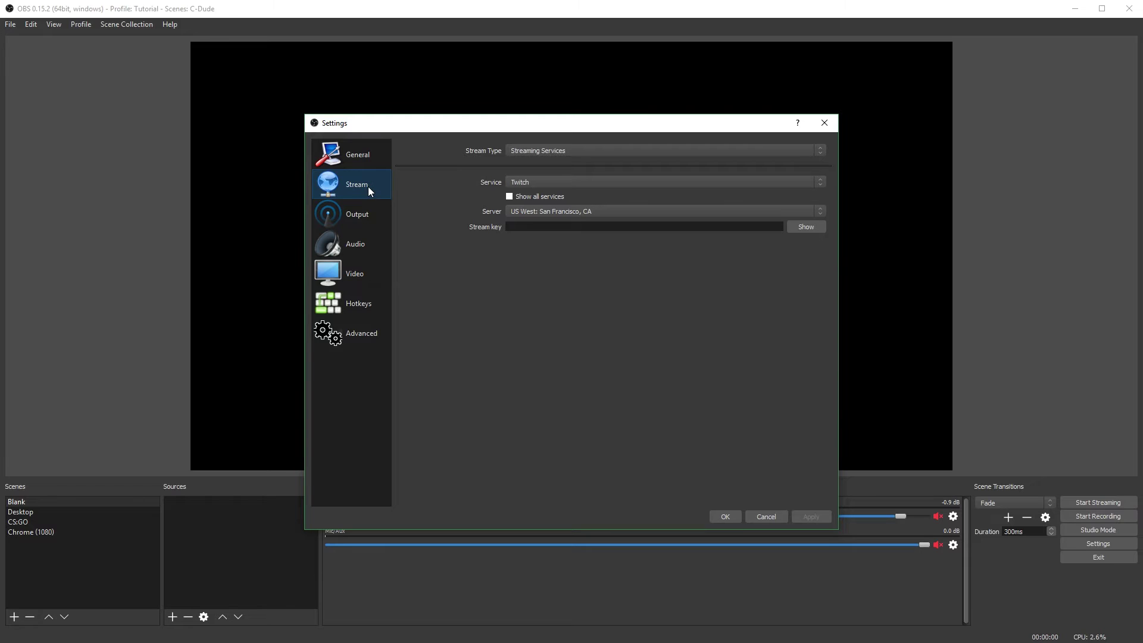
- Set the Output Mode to Advanced and show its Recording tab
left_click(366, 209)
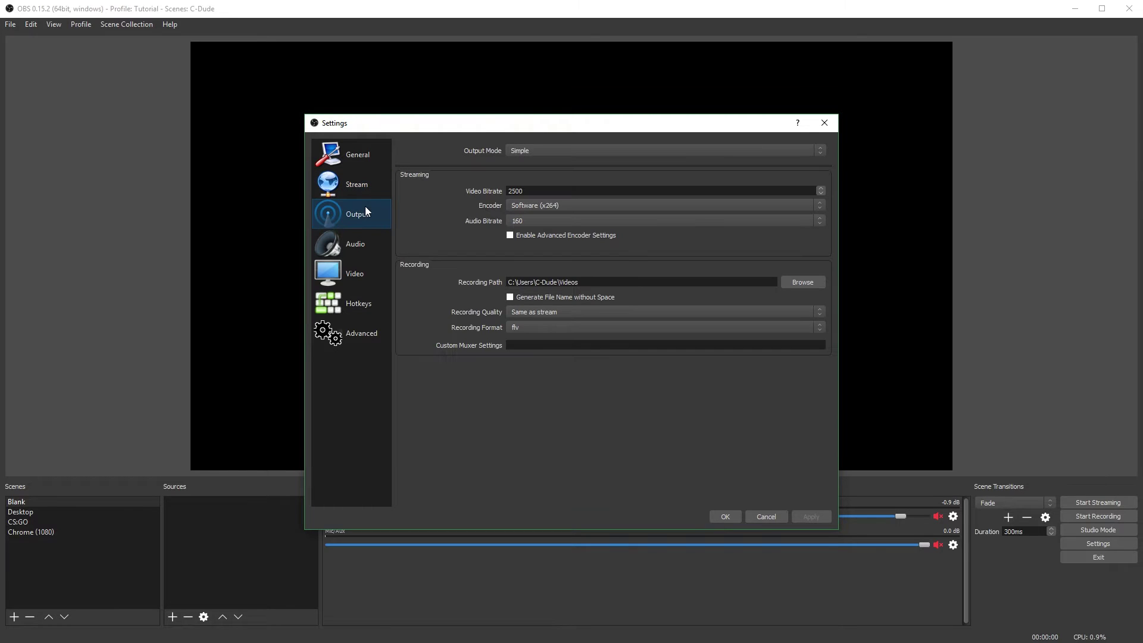
left_click(535, 151)
left_click(534, 163)
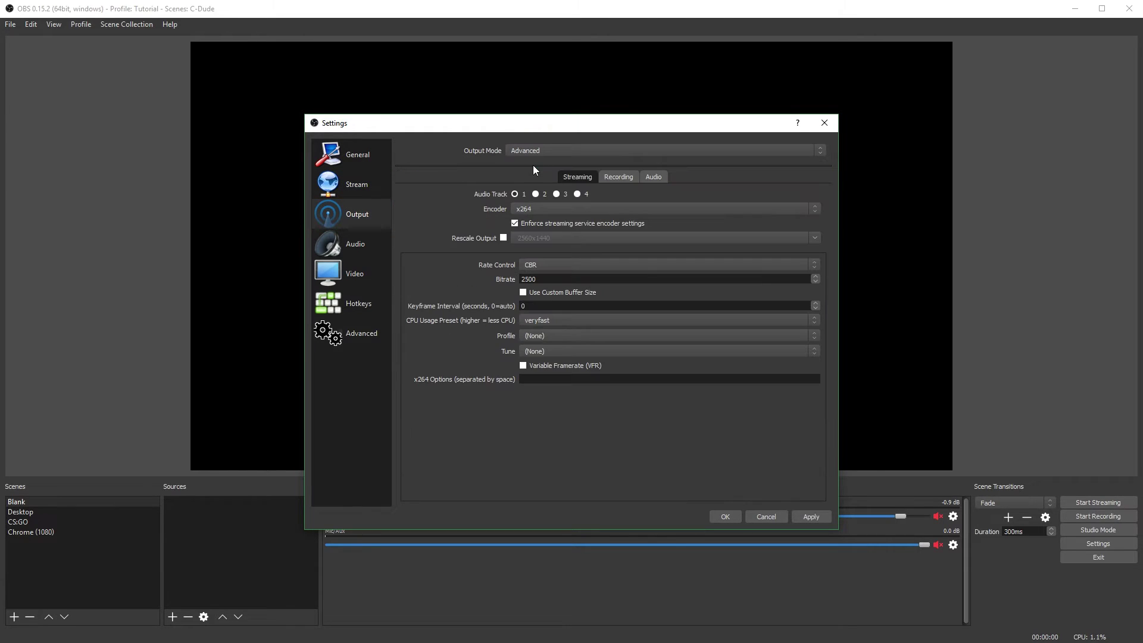
left_click(629, 172)
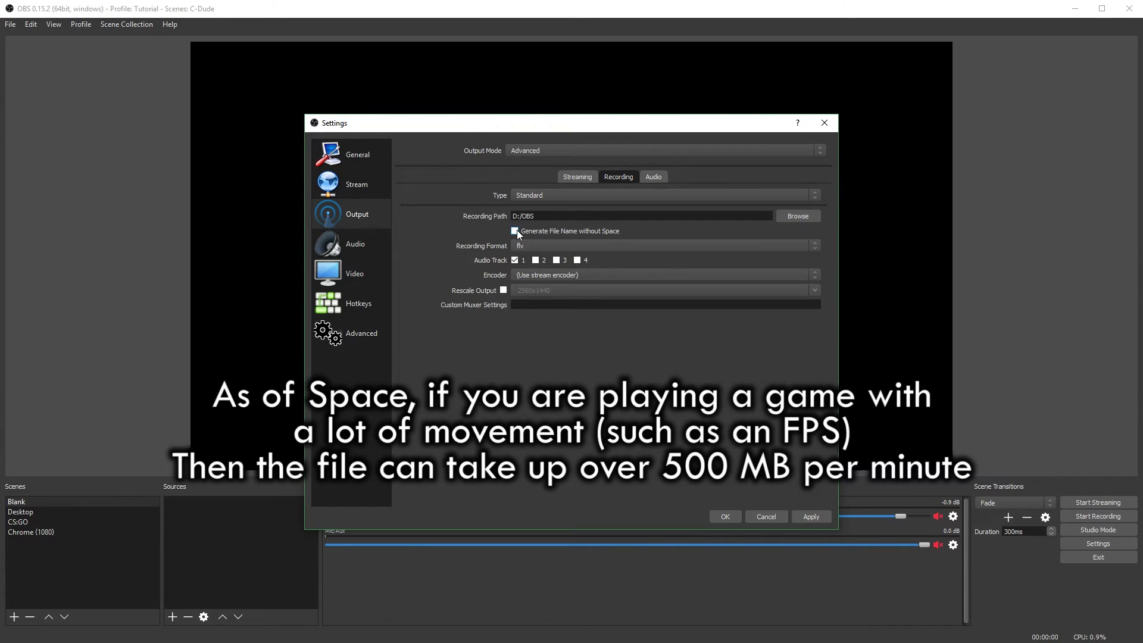
- Change the recording format from flv to mp4
left_click(615, 245)
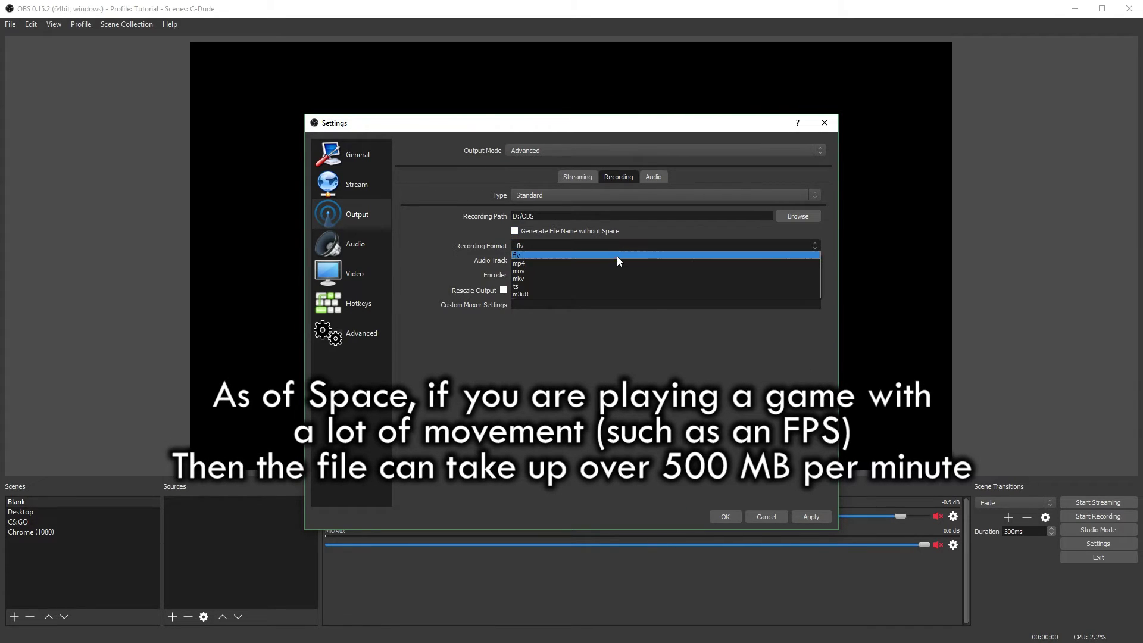
left_click(618, 261)
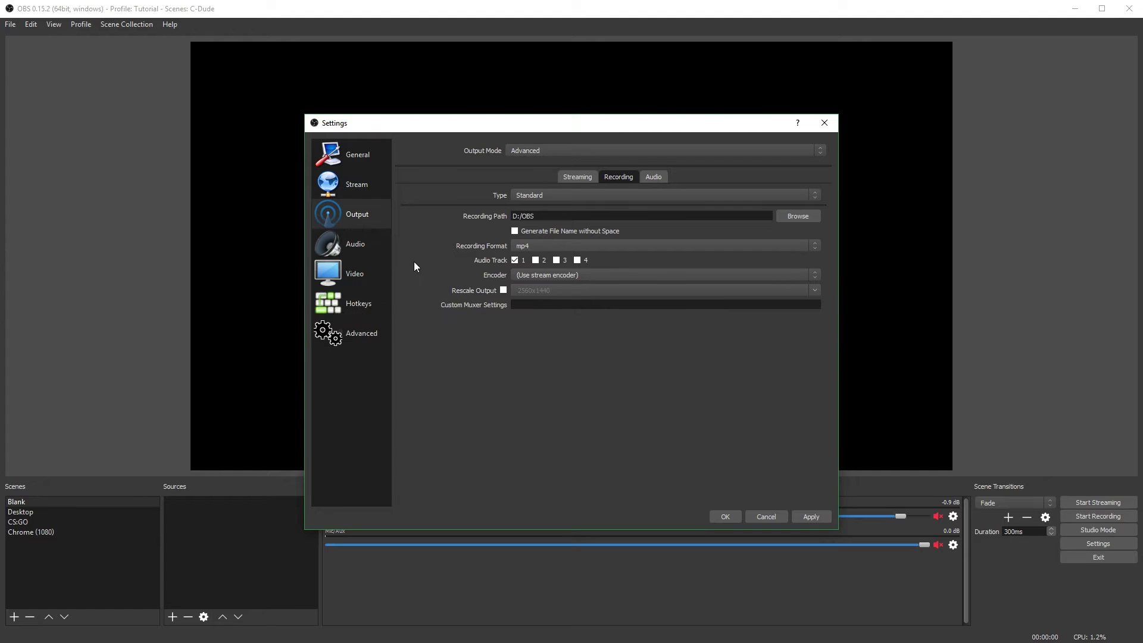
- Add audio track 2 alongside track 1 and choose the NVENC H.264 recording encoder
left_click(536, 261)
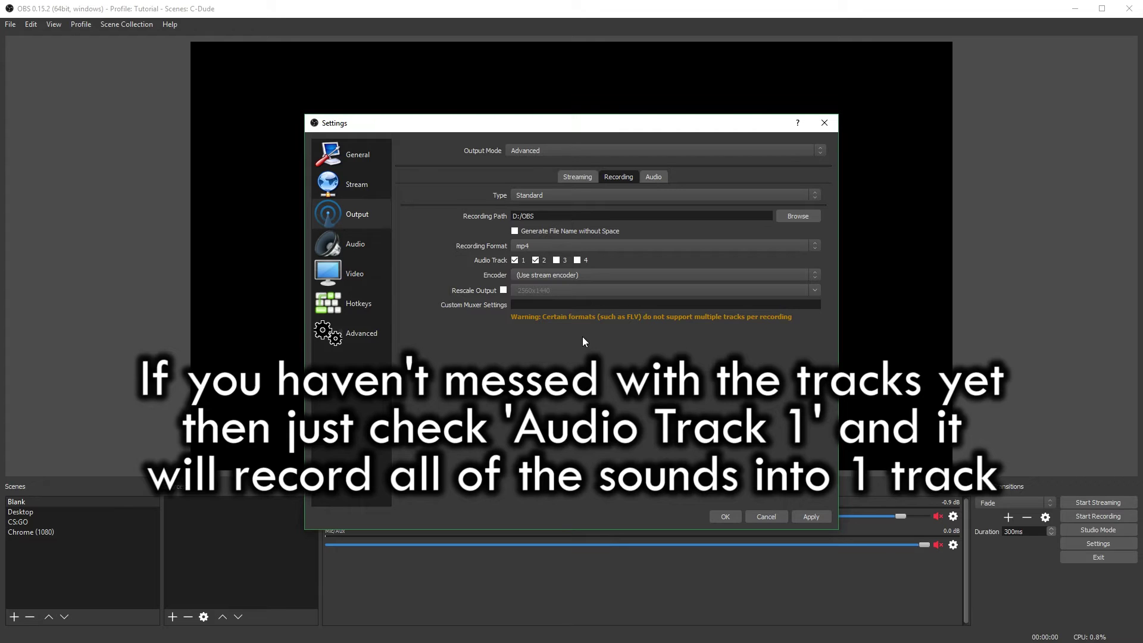
left_click(534, 275)
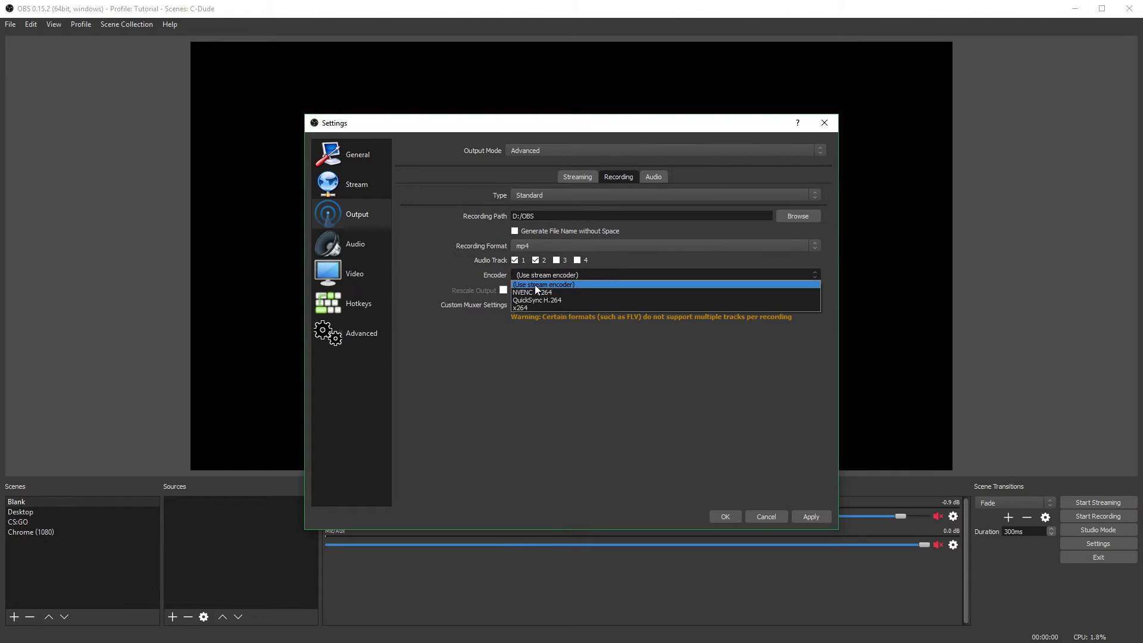
left_click(535, 288)
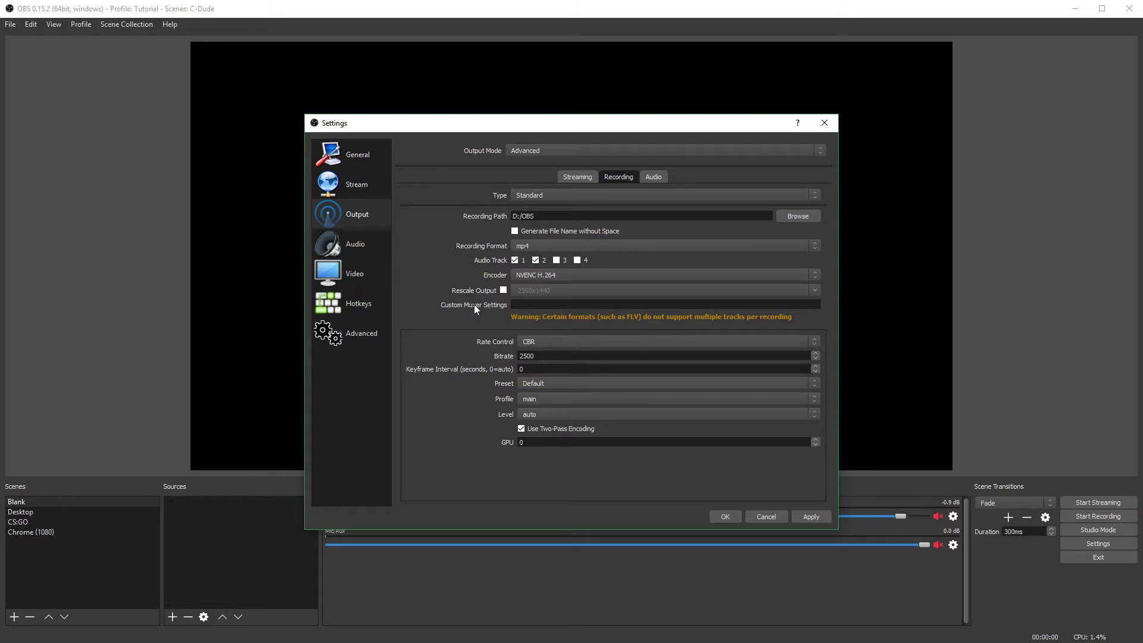
- Switch rate control to CQP and select the default CQP value of 23
left_click(531, 341)
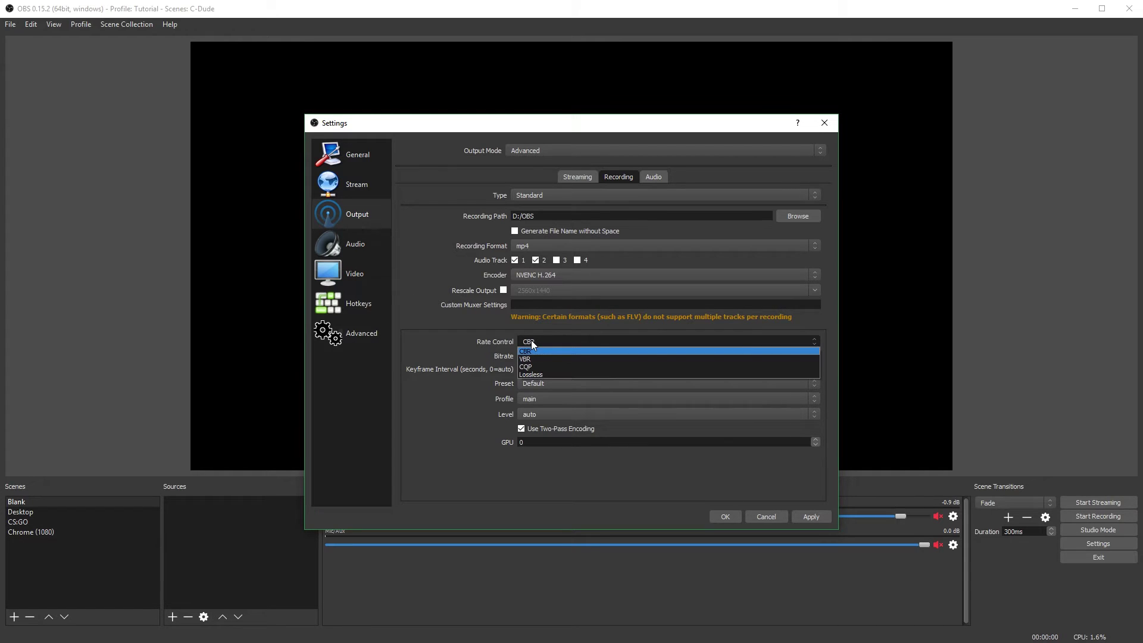
left_click(534, 365)
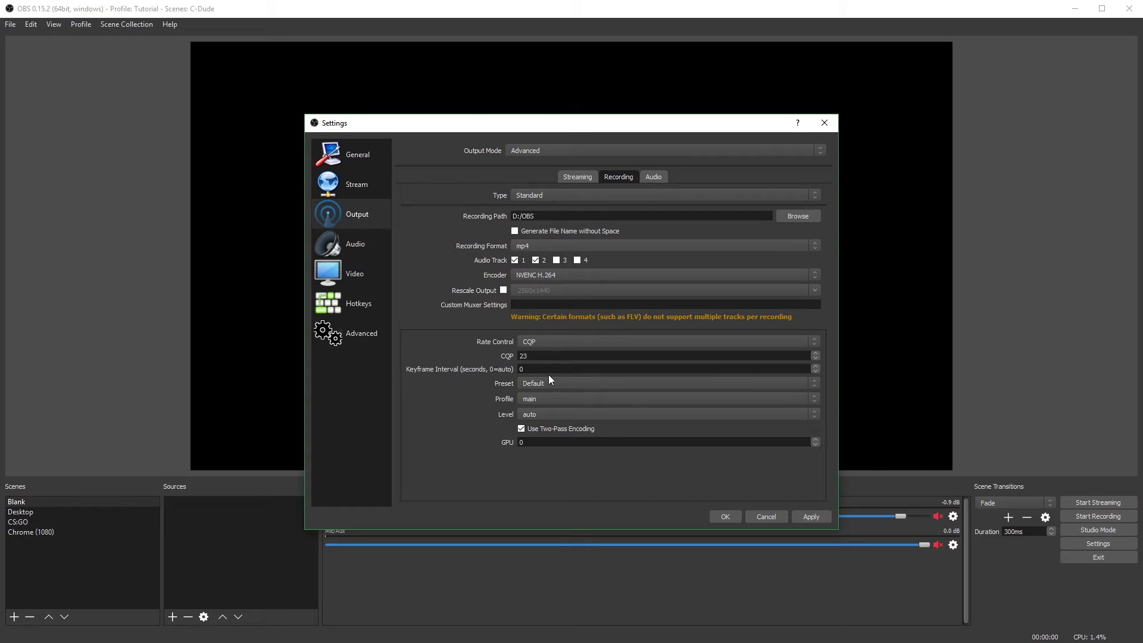
double_click(529, 356)
left_click(534, 358)
- Edit the CQP value, trying 6, 20 and 8 before settling on 12
key("BackSpace")
key("BackSpace")
type("0")
key("BackSpace")
type("12")
key("BackSpace")
type("6")
key("BackSpace")
key("BackSpace")
type("20")
key("BackSpace")
key("BackSpace")
type("8")
key("BackSpace")
type("12")
- Set the encoder preset to High Quality, switching away from Bluray
left_click(537, 383)
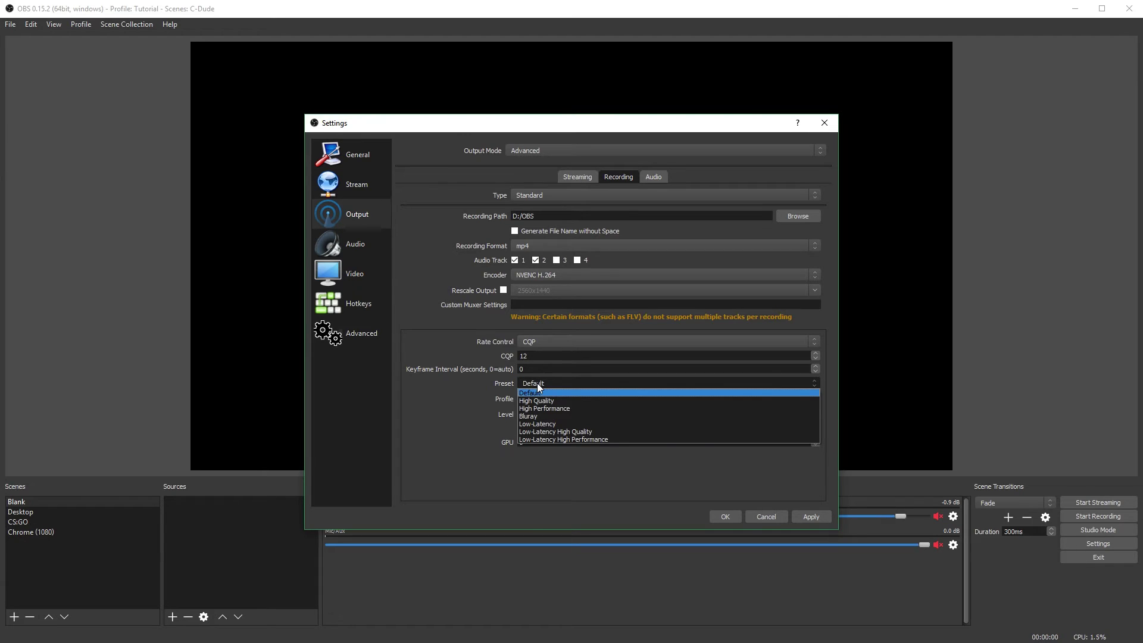
left_click(527, 416)
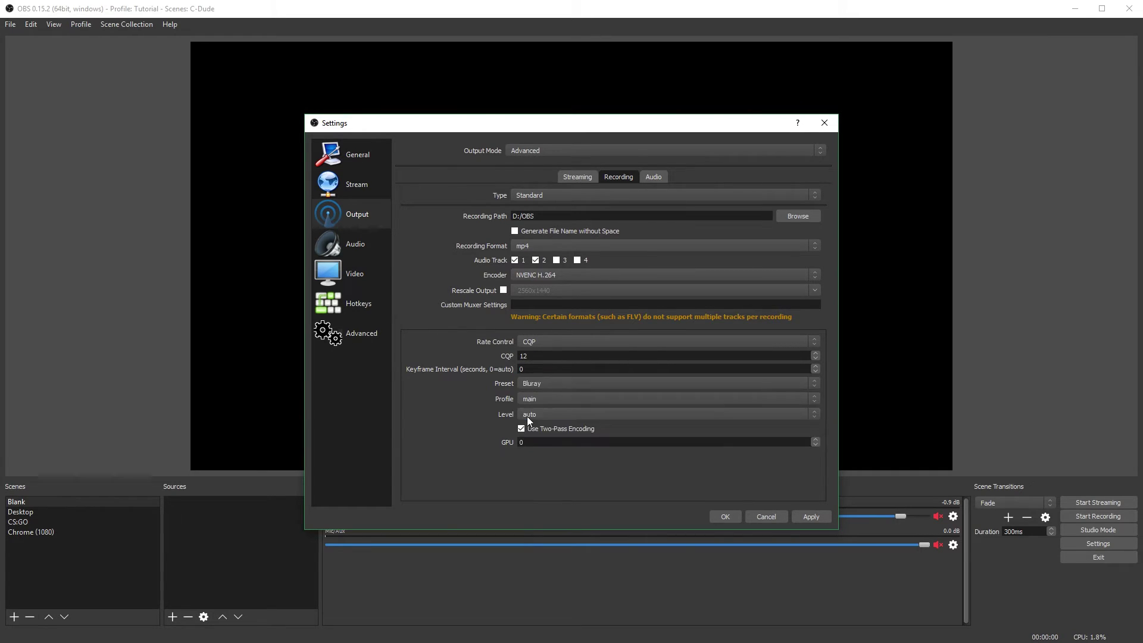
left_click(550, 384)
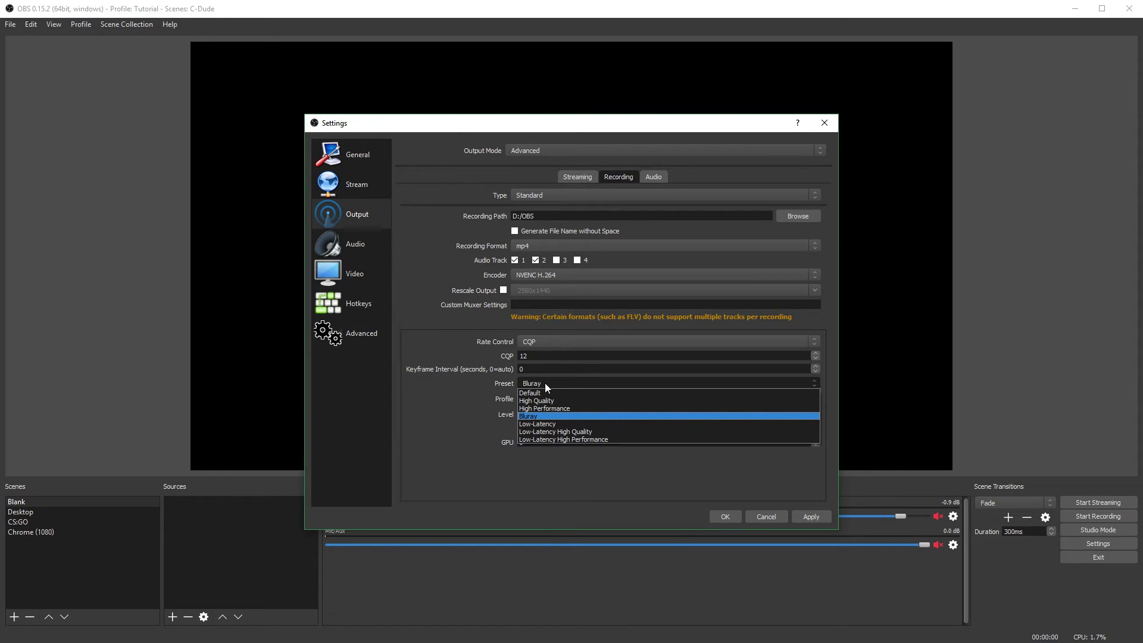
left_click(545, 383)
left_click(544, 383)
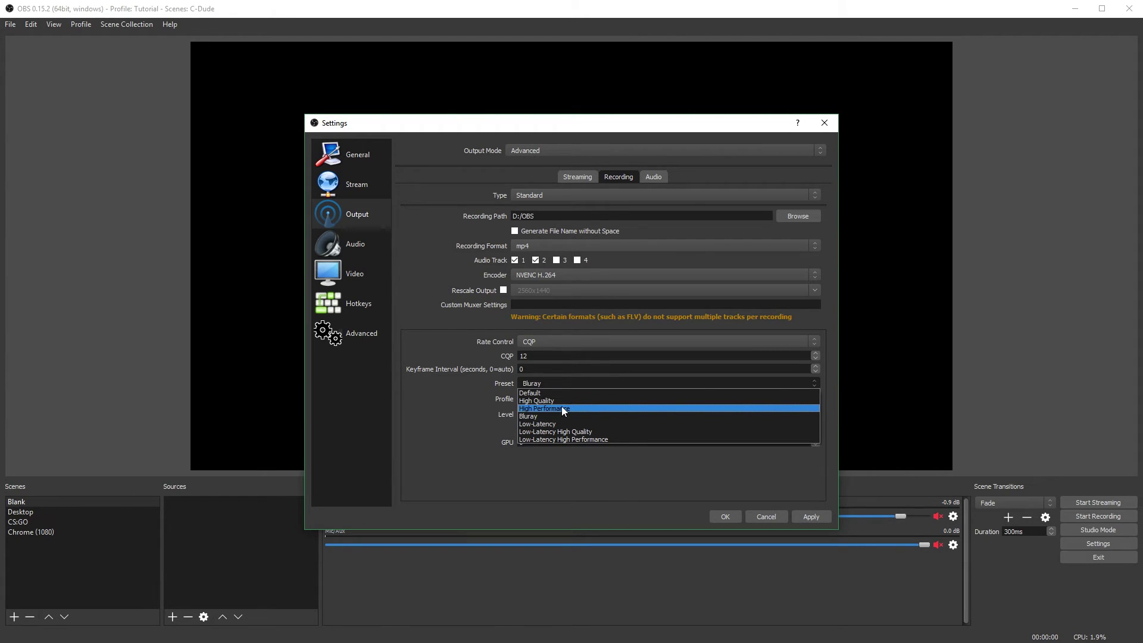
left_click(555, 400)
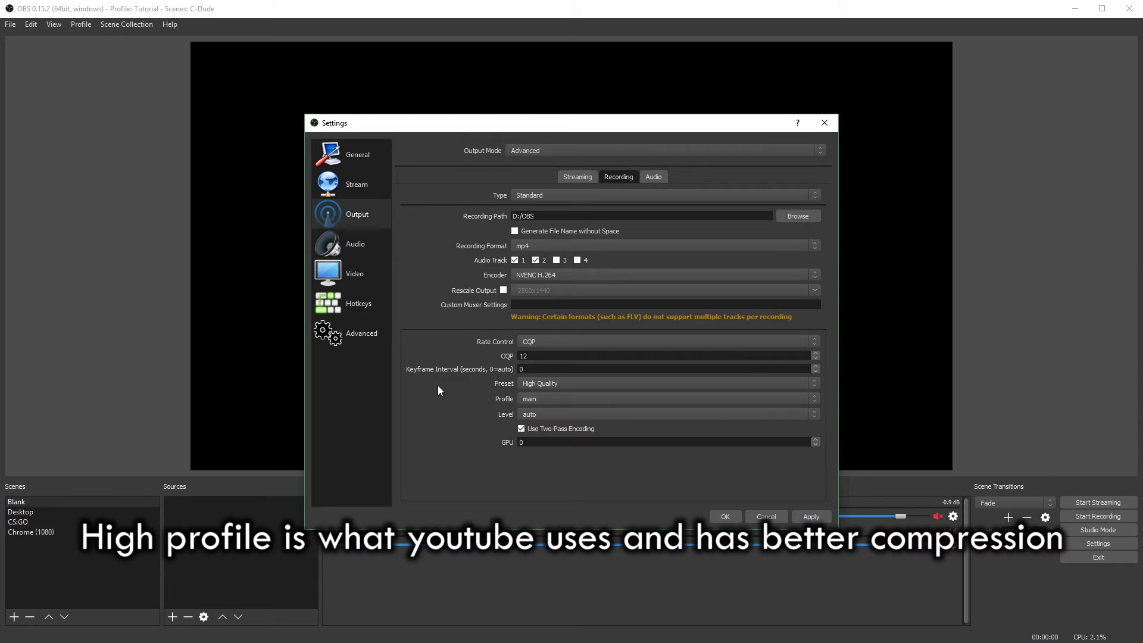
- Set the encoder profile to high and the level to 4.2
left_click(538, 396)
left_click(536, 409)
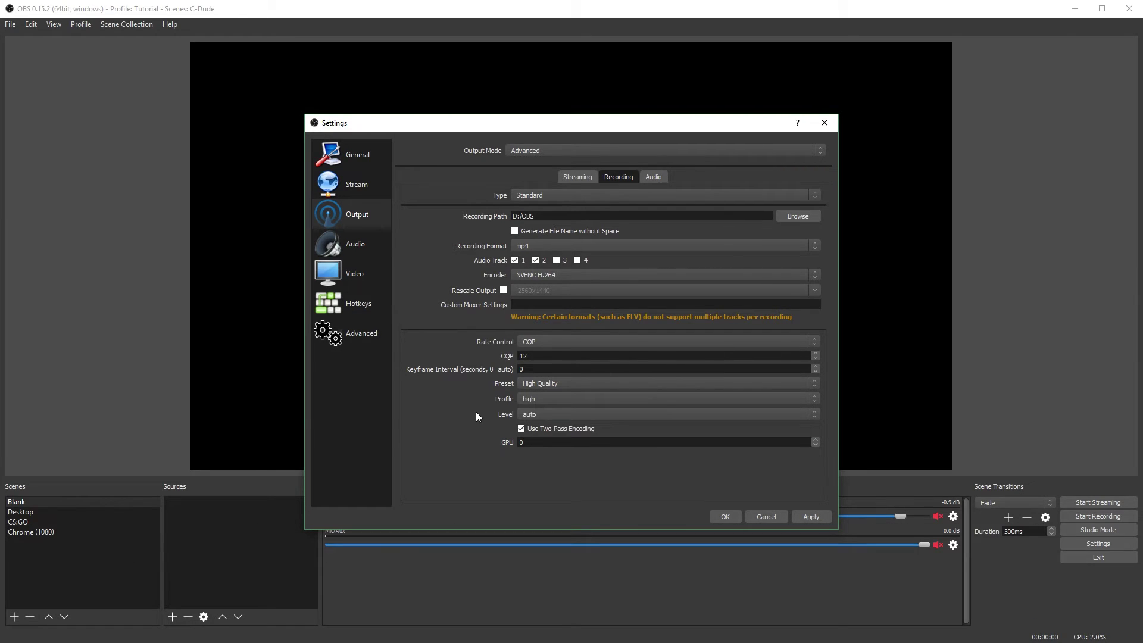
left_click(529, 417)
left_click(538, 568)
- Keep the level at 4.2, untick Use Two-Pass Encoding, and apply the encoder settings
left_click(533, 415)
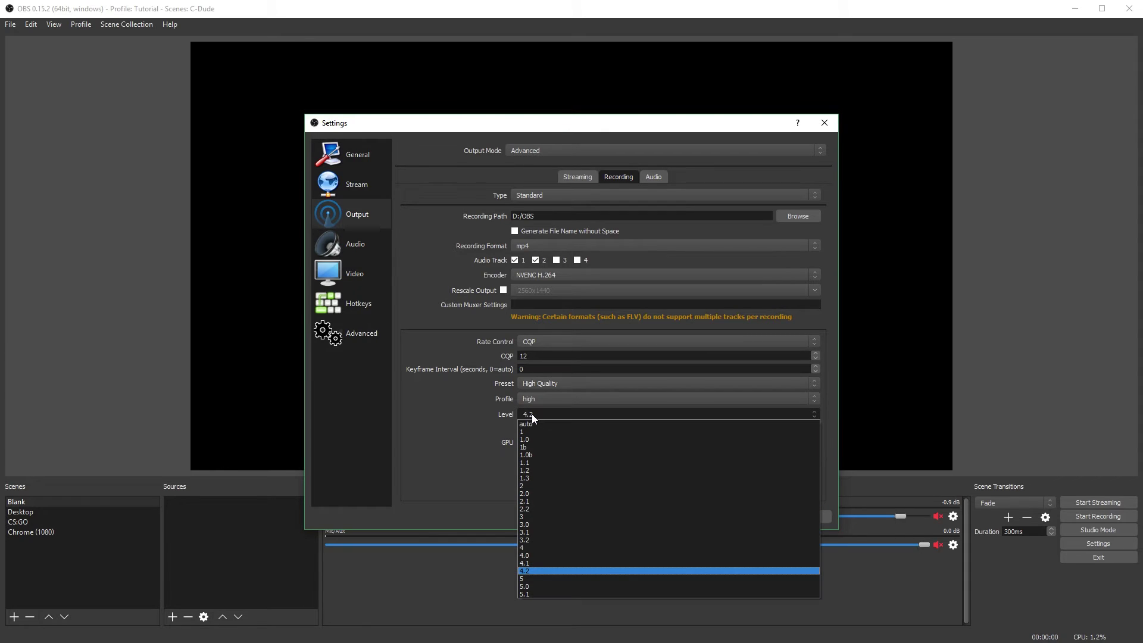
left_click(531, 570)
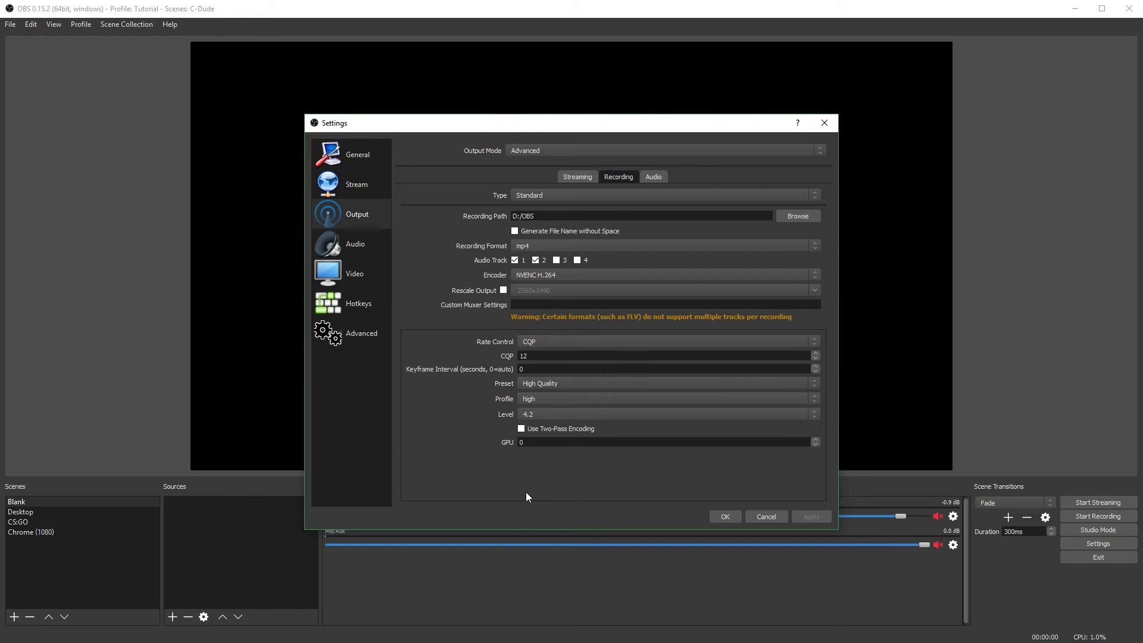
left_click(816, 440)
left_click(816, 439)
left_click(811, 517)
- Set the audio bitrate to 320 for Tracks 1–4, apply, and go to the Audio page
left_click(659, 173)
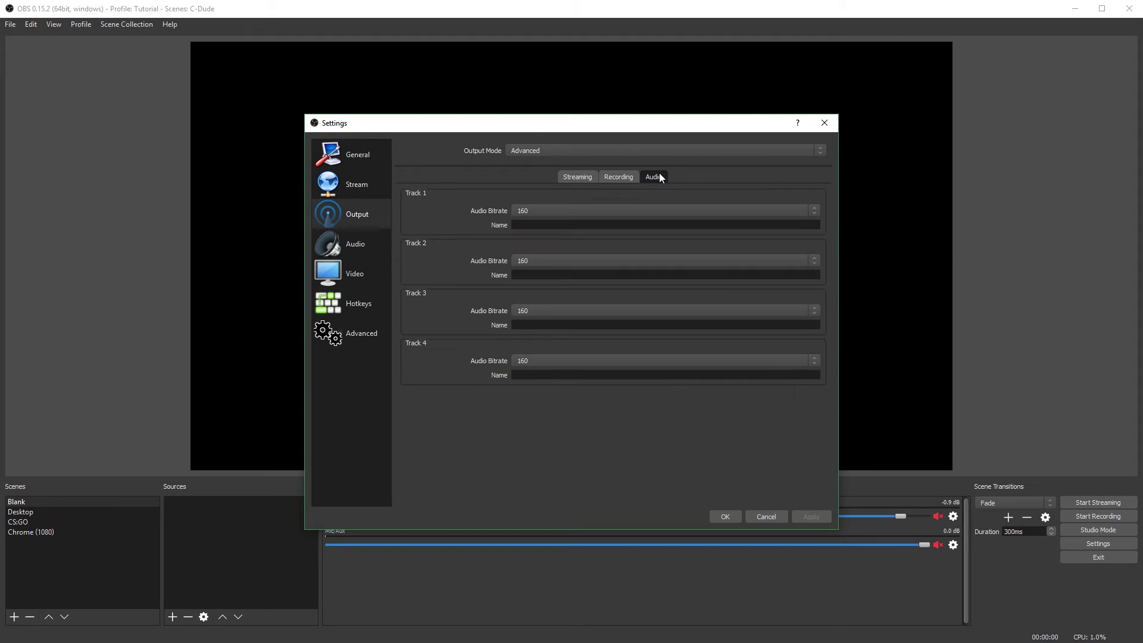
left_click(533, 209)
left_click(539, 289)
left_click(548, 260)
left_click(552, 338)
left_click(548, 314)
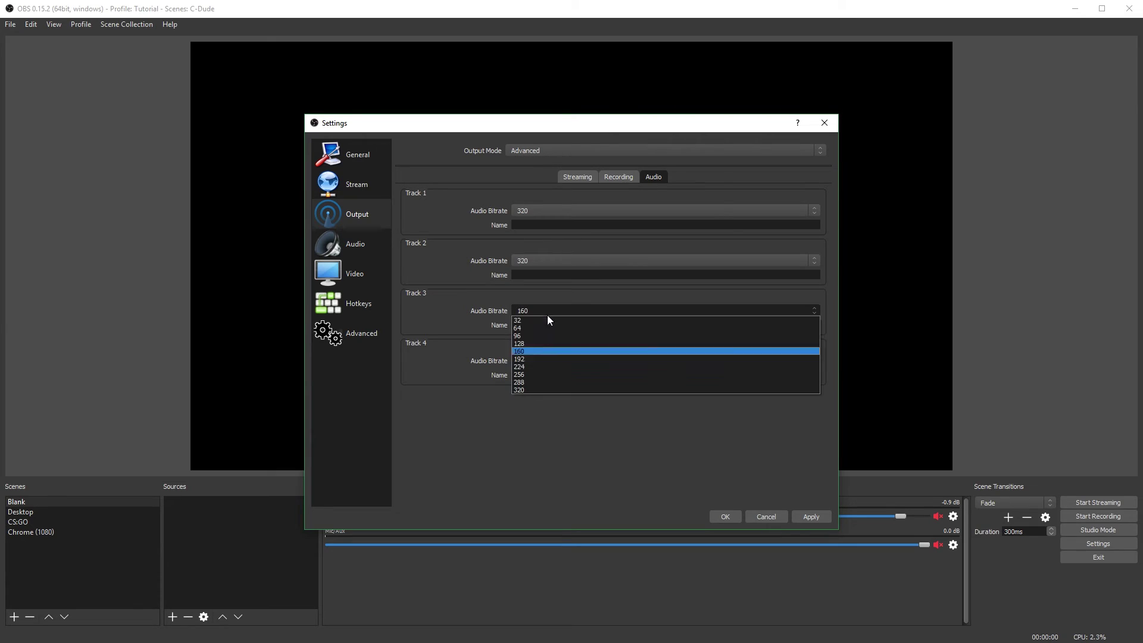
left_click(562, 387)
left_click(555, 361)
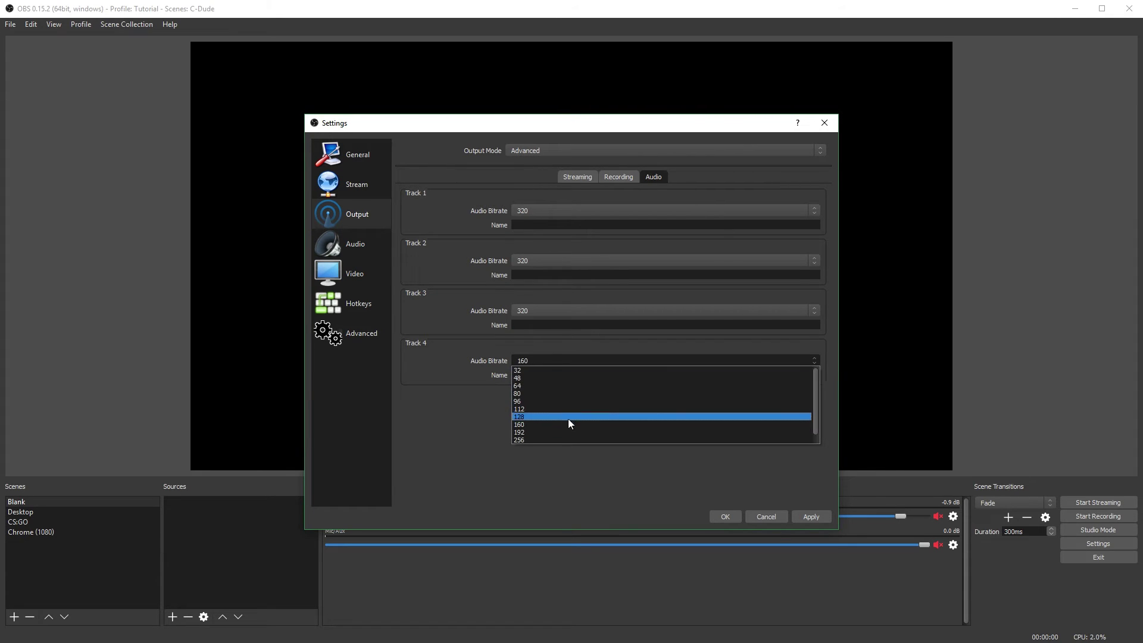
left_click(563, 439)
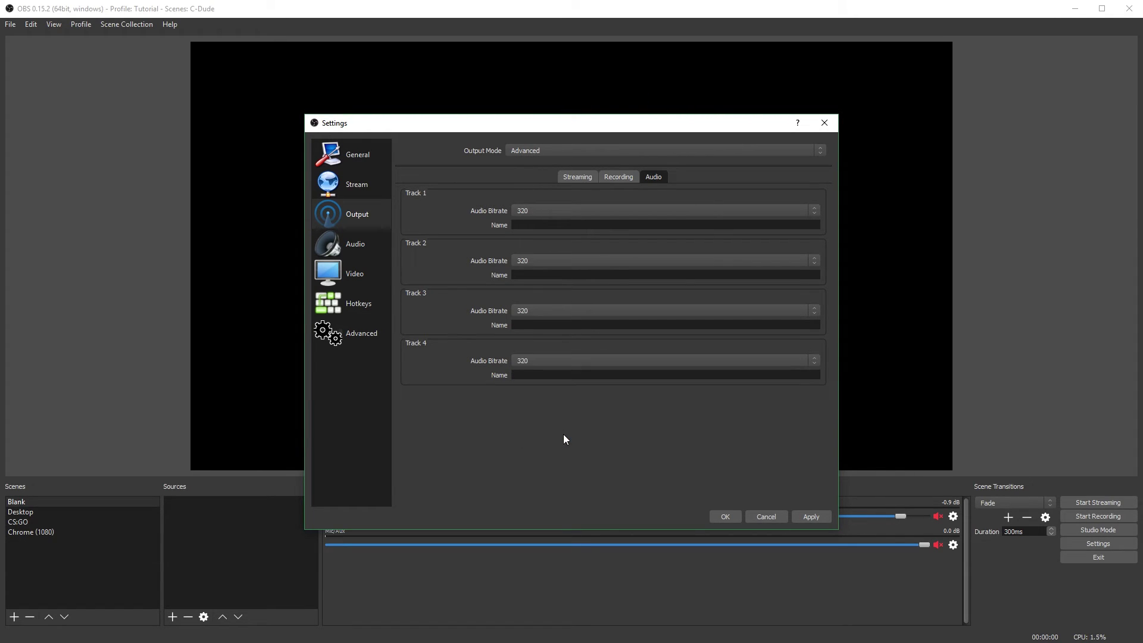
left_click(811, 517)
left_click(360, 255)
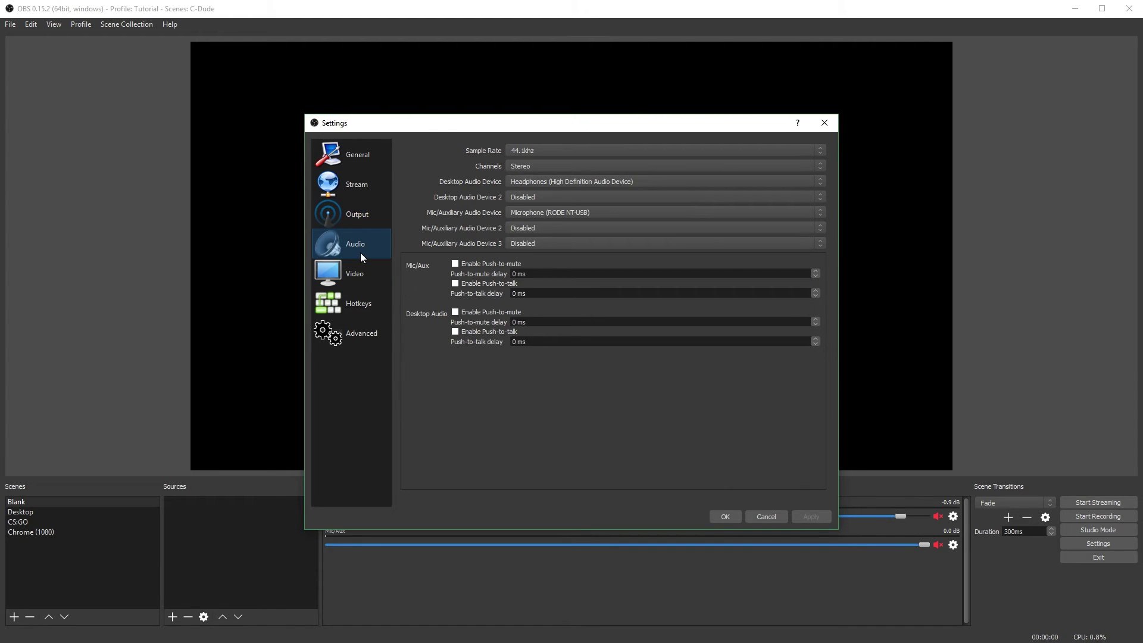
- Choose the 48khz sample rate and close Settings with OK
left_click(527, 151)
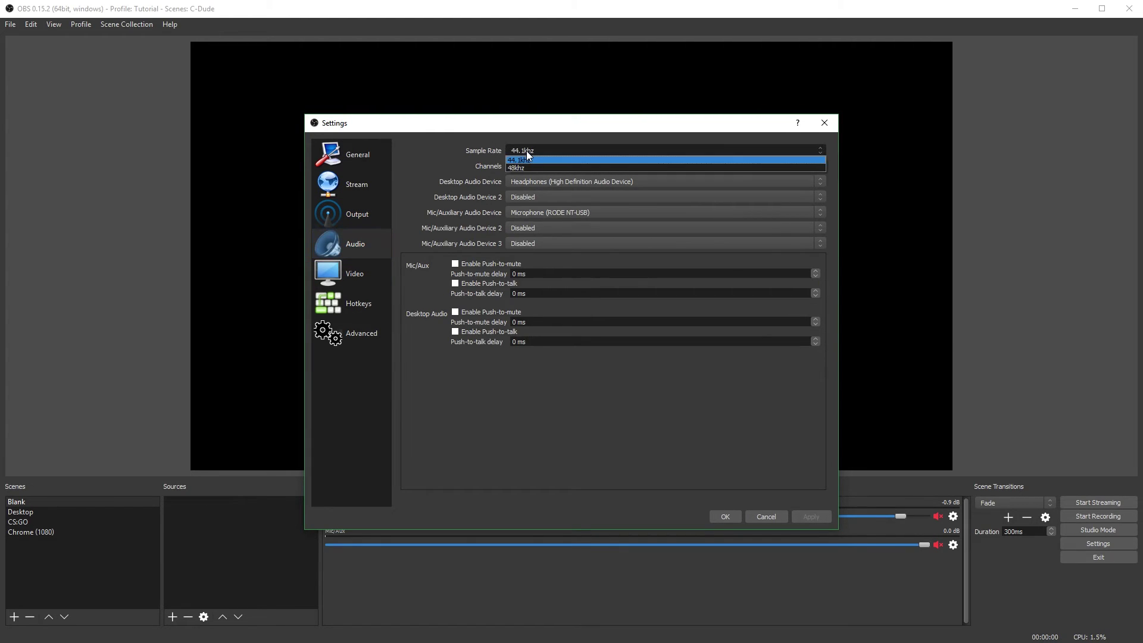
left_click(526, 168)
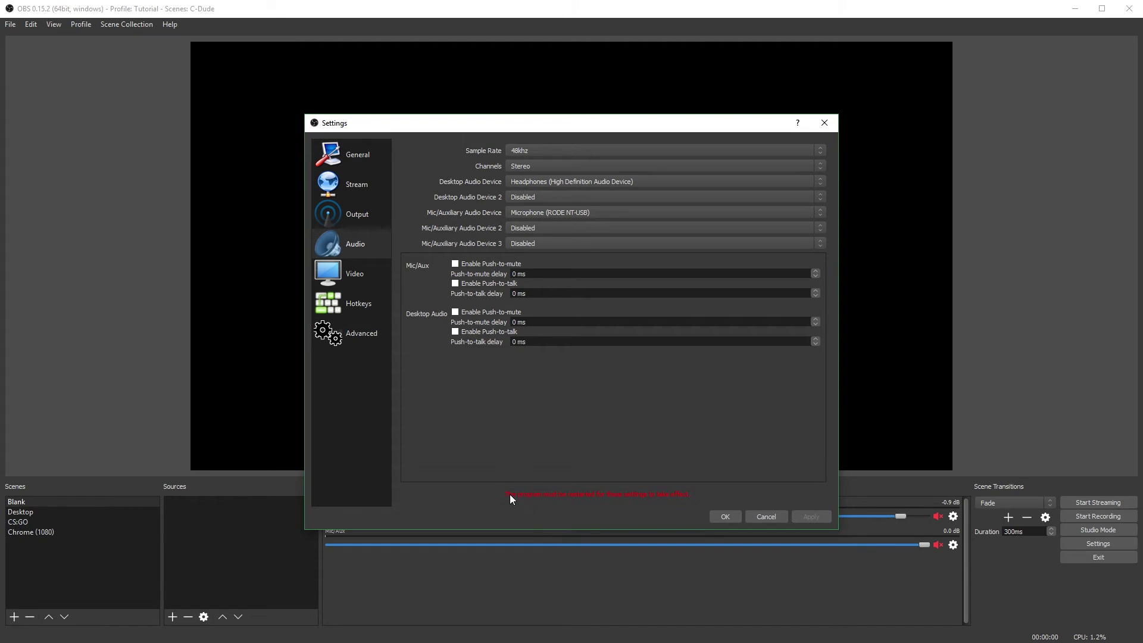
left_click(726, 516)
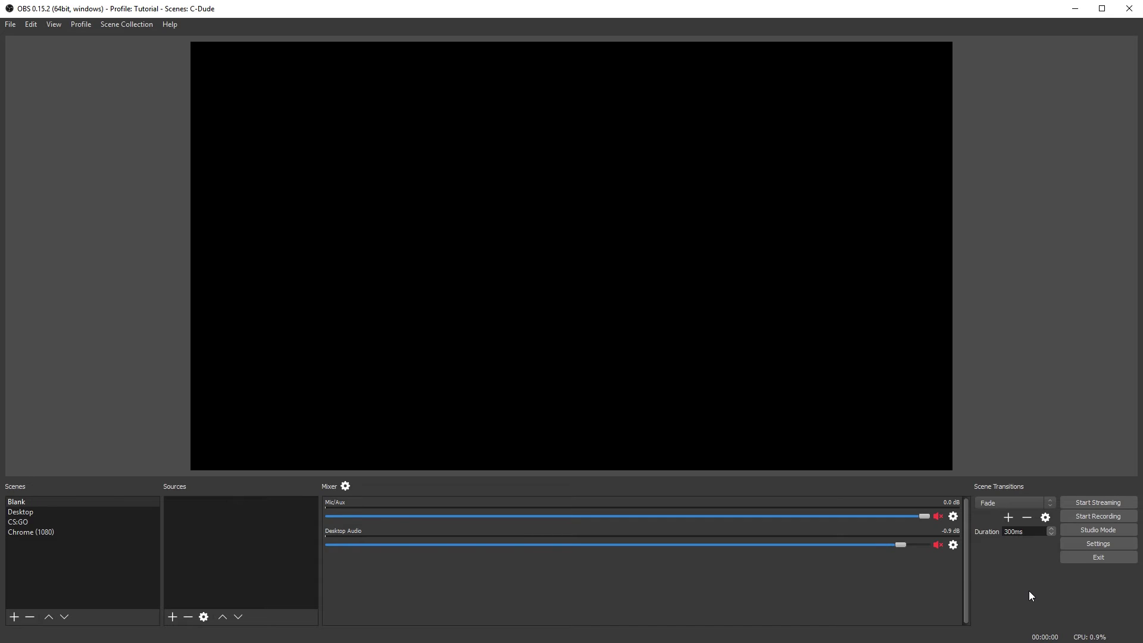
- Reopen the Audio settings and confirm Stereo channels with Headphones as desktop audio
left_click(1092, 543)
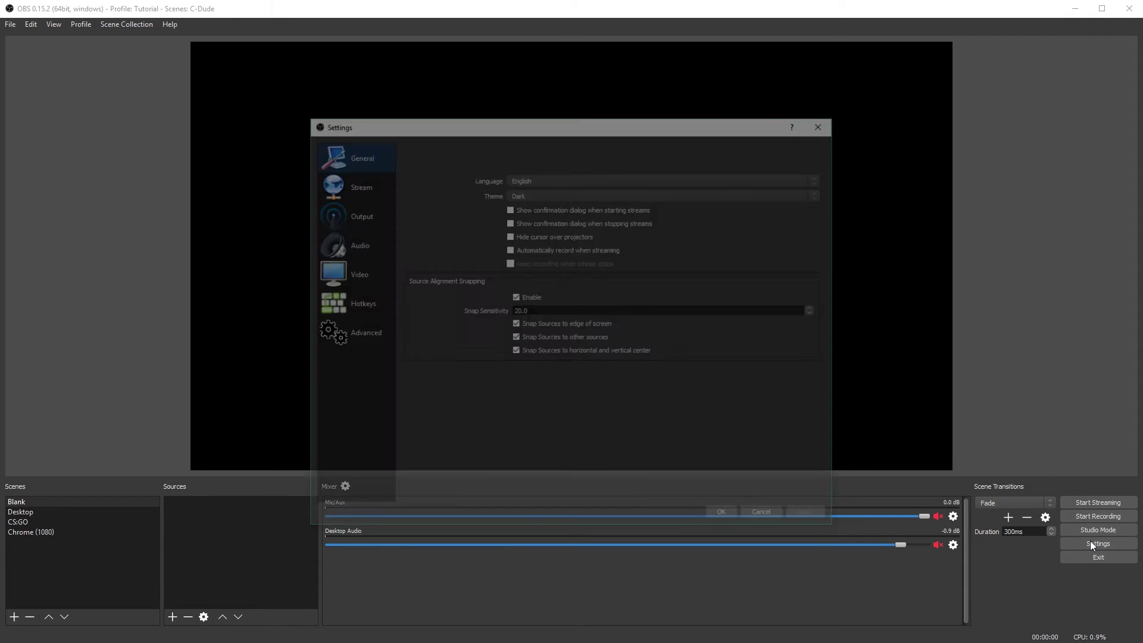
left_click(385, 254)
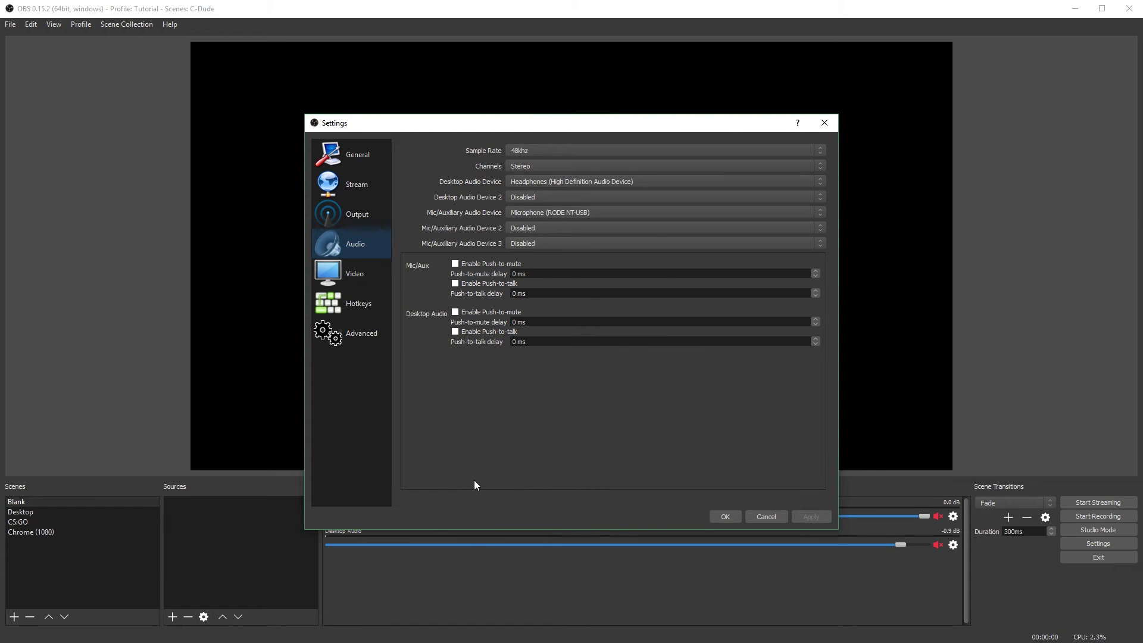
left_click(527, 165)
left_click(531, 165)
left_click(531, 180)
left_click(531, 180)
left_click(531, 179)
left_click(531, 179)
- Leave Desktop Audio 2 disabled, keep the RODE NT-USB mic, and leave Mic/Aux 2 disabled
left_click(524, 197)
left_click(524, 197)
left_click(541, 209)
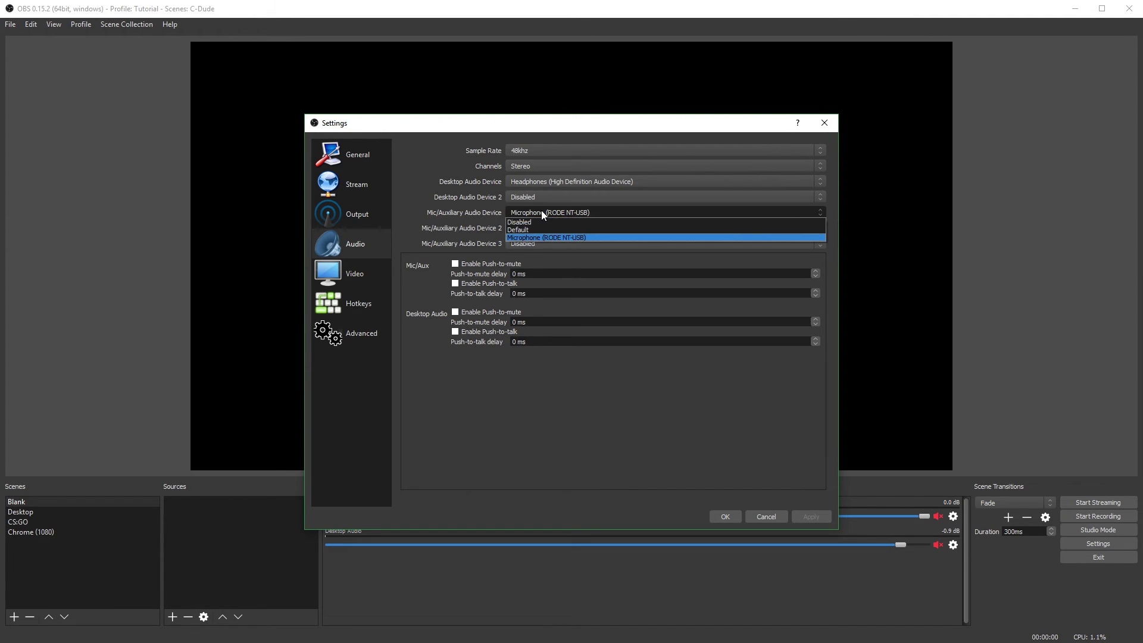
left_click(541, 209)
left_click(538, 230)
left_click(538, 229)
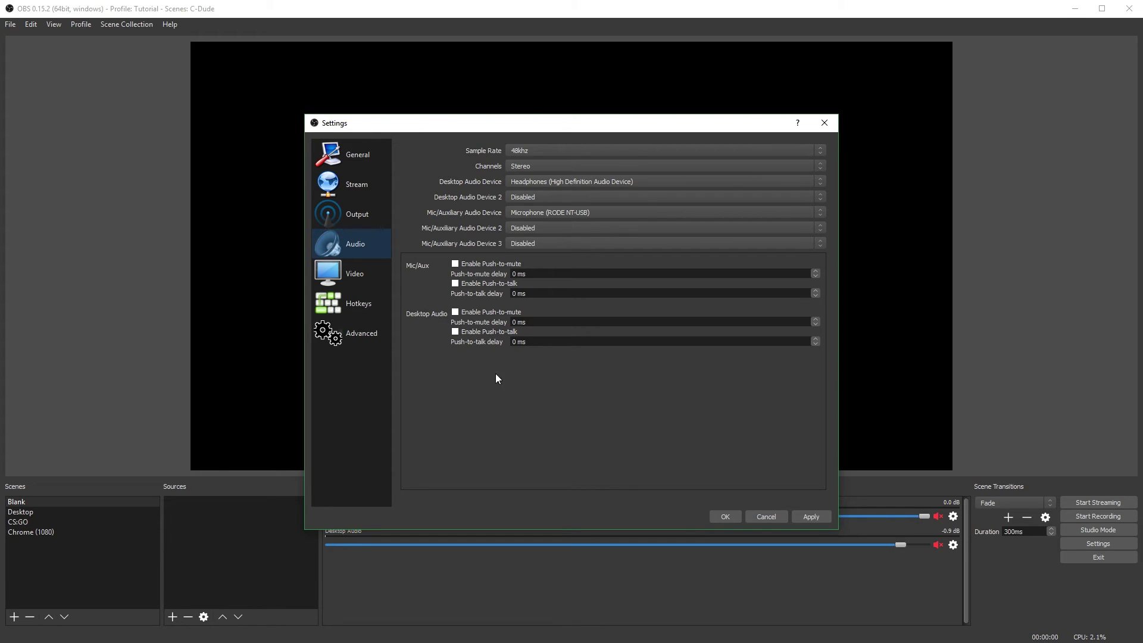
- Show the Video settings with the 2560x1440 base canvas and 1280x720 scaled output left unchanged
left_click(365, 274)
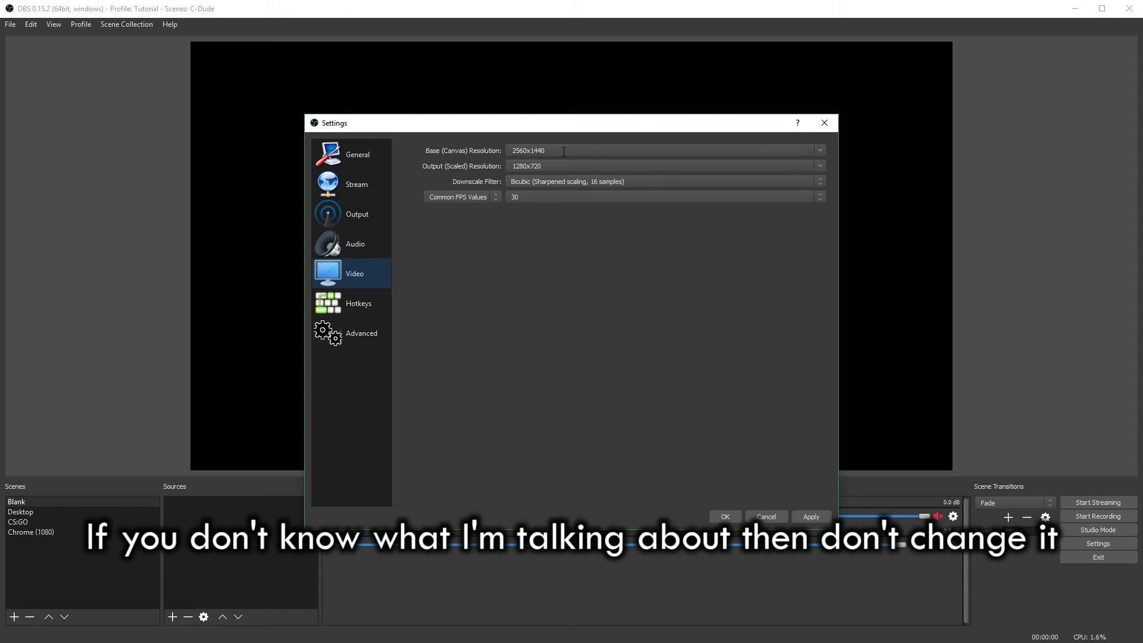
left_click_drag(564, 151, 473, 141)
left_click(821, 167)
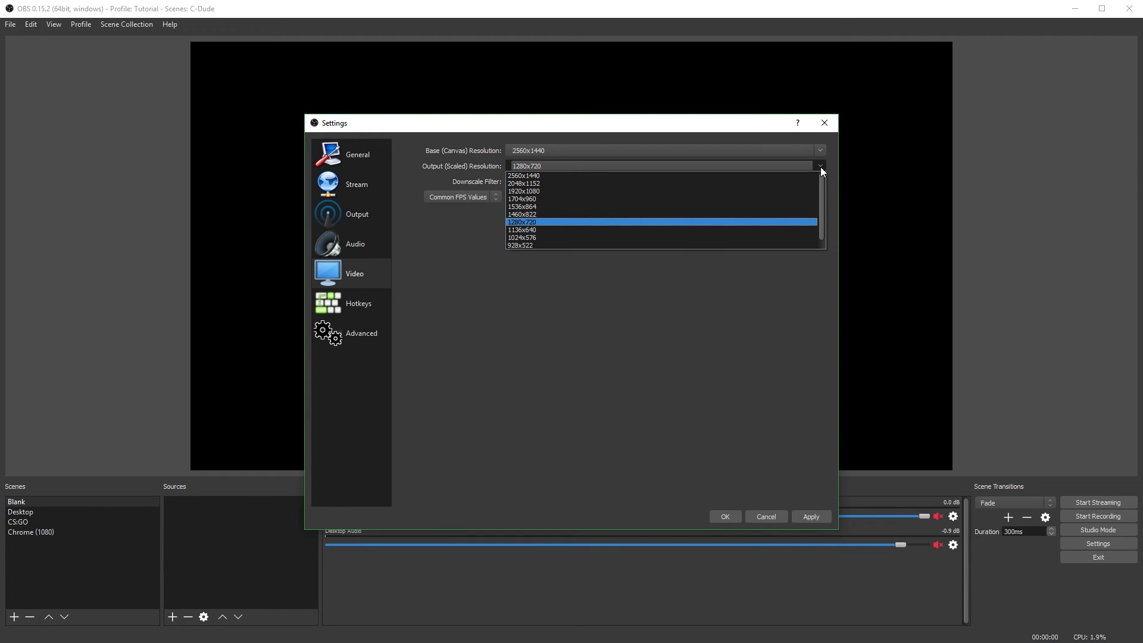
left_click(666, 170)
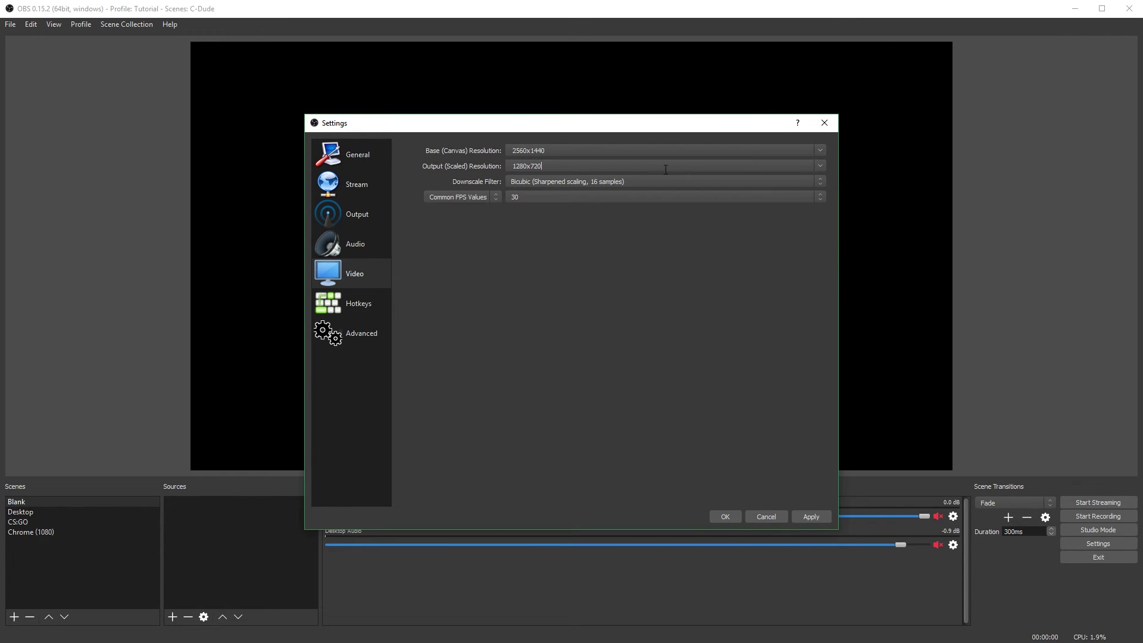
double_click(516, 164)
left_click(342, 214)
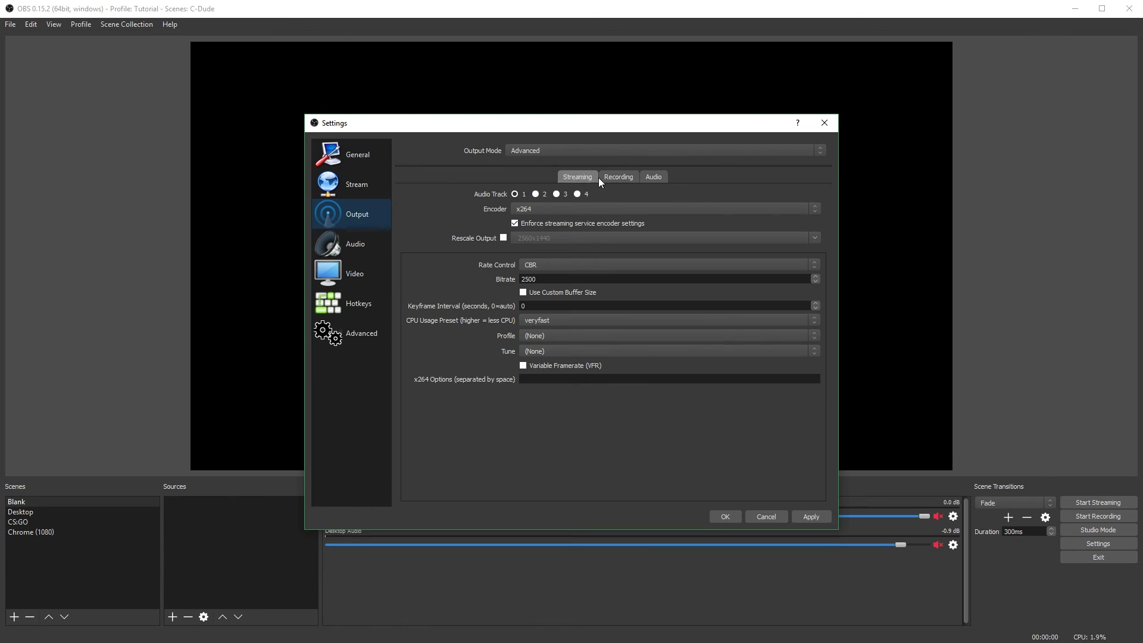
left_click(608, 177)
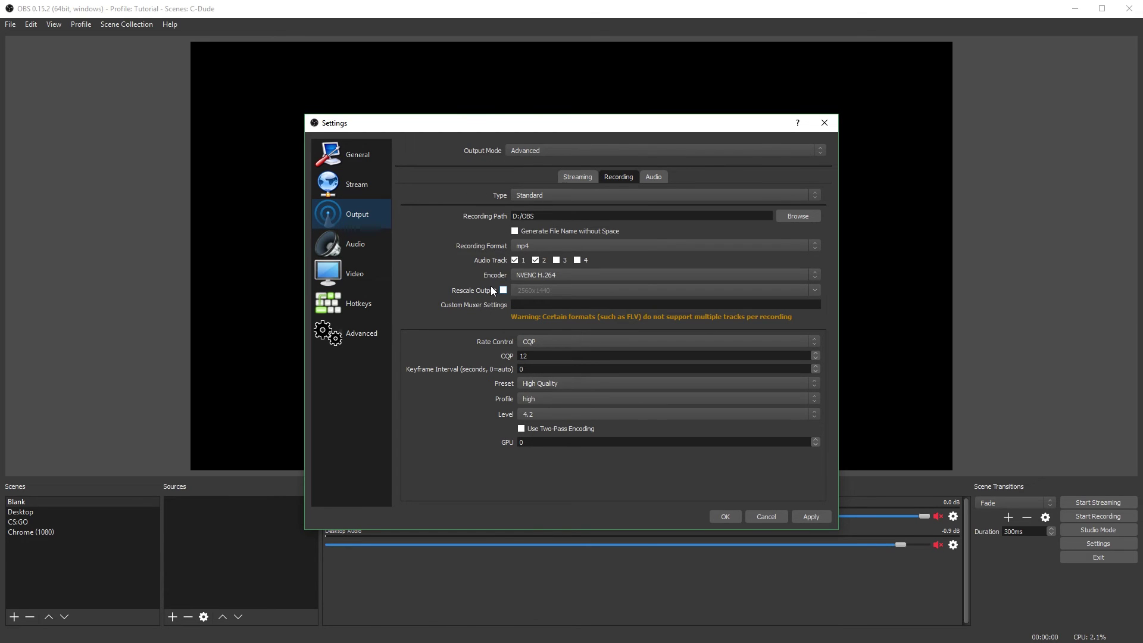
left_click(338, 275)
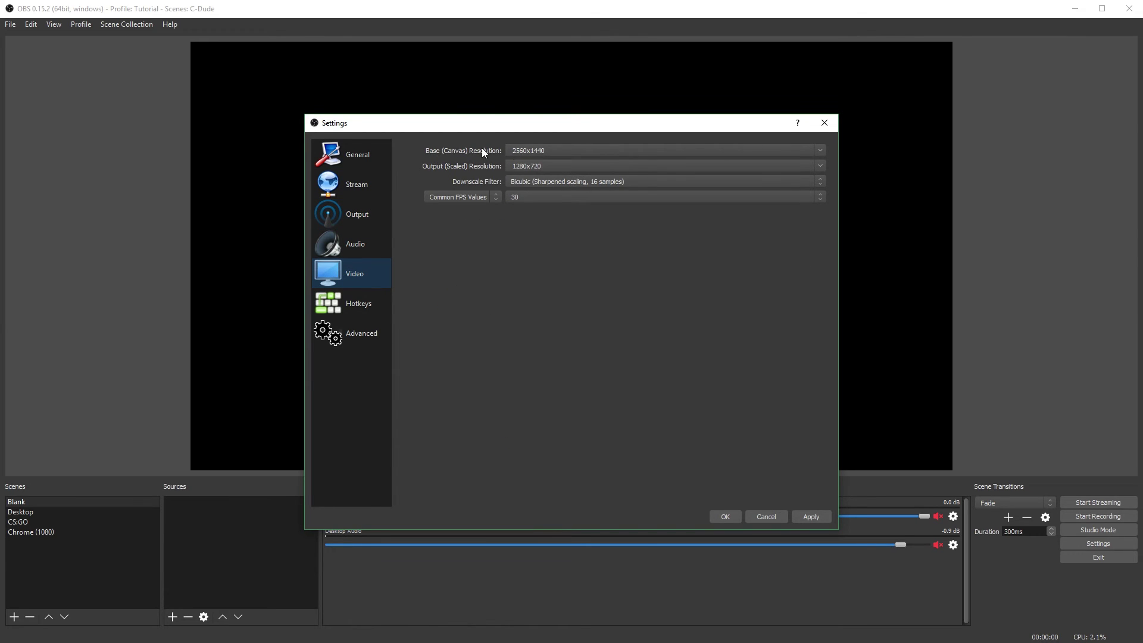
left_click(368, 210)
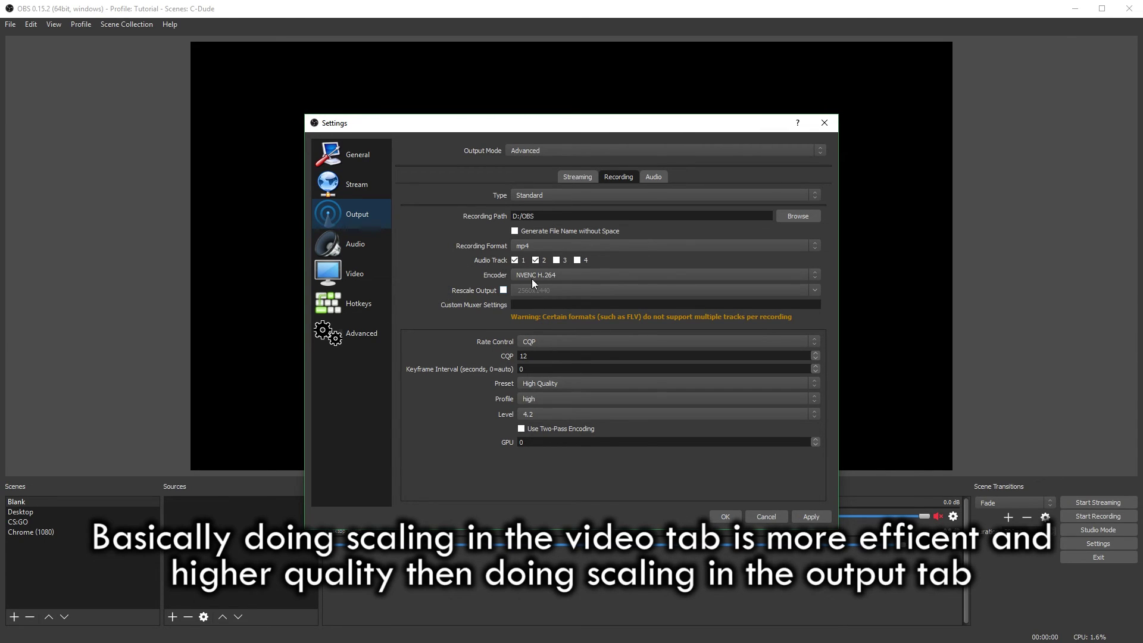
- Back in Video settings, try 1920x1080 and 2560x1440 as the scaled output resolution
left_click(354, 273)
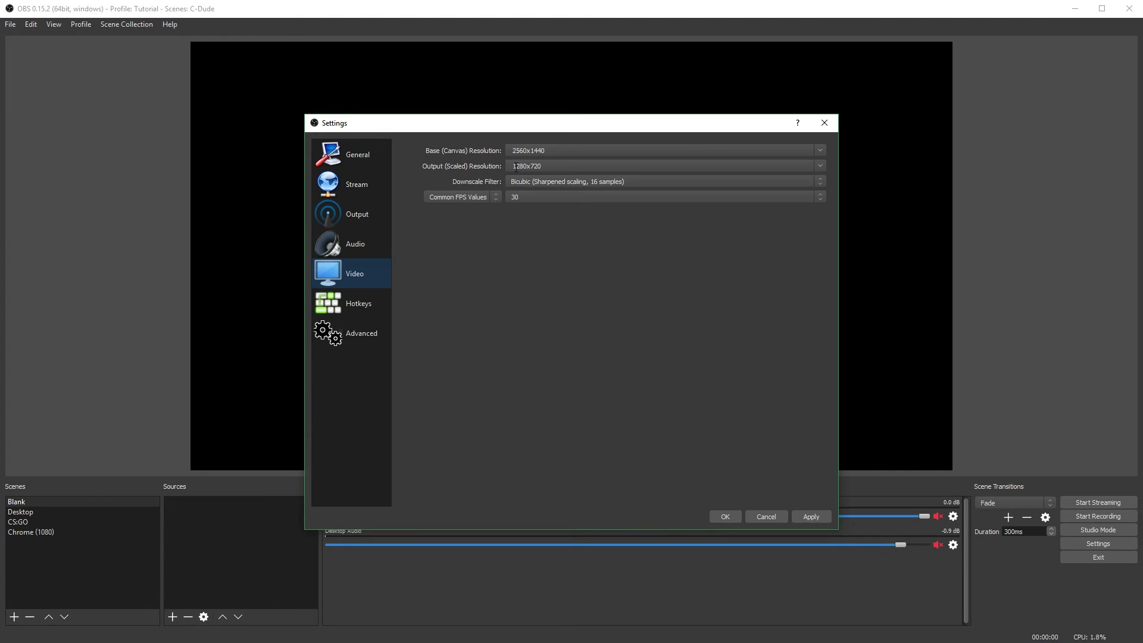
left_click_drag(543, 166, 408, 162)
left_click(820, 167)
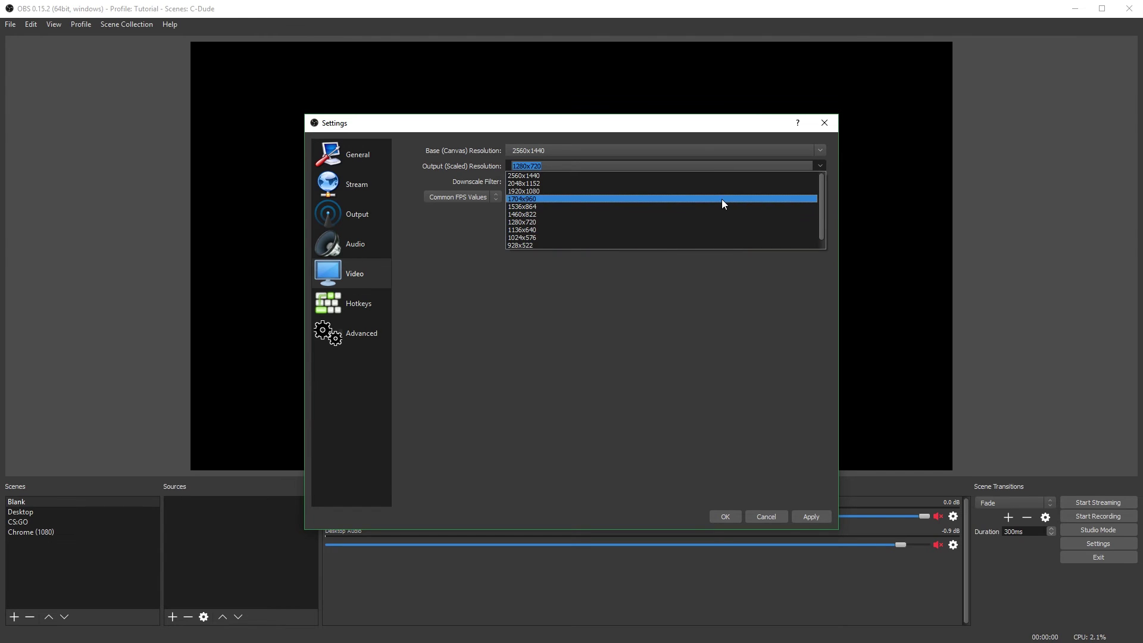
left_click(540, 222)
left_click(819, 165)
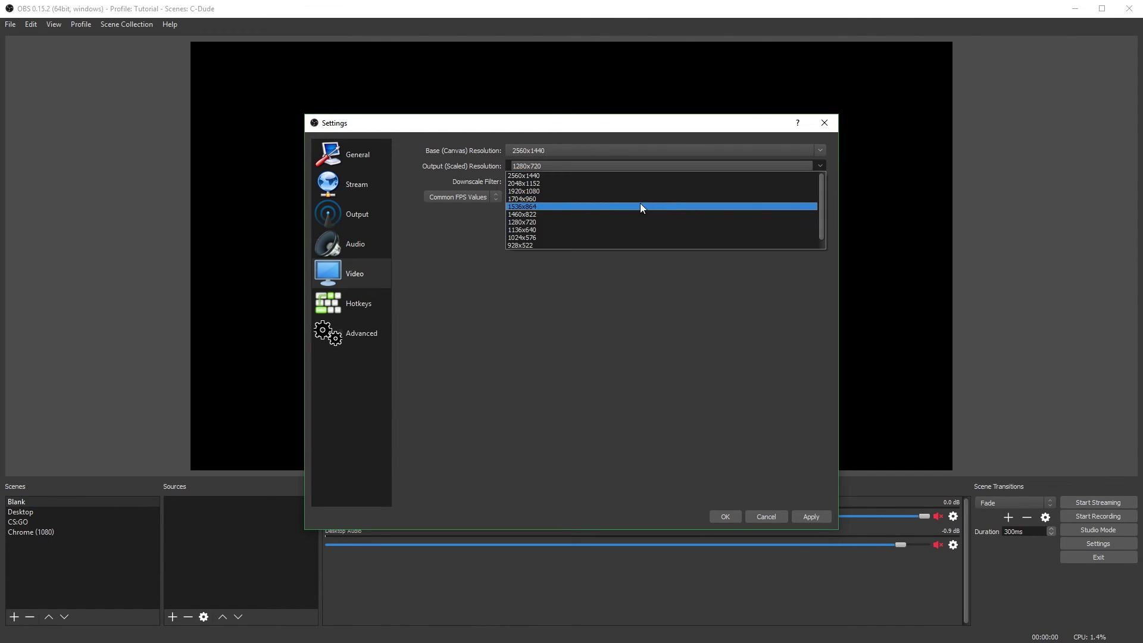
left_click(537, 189)
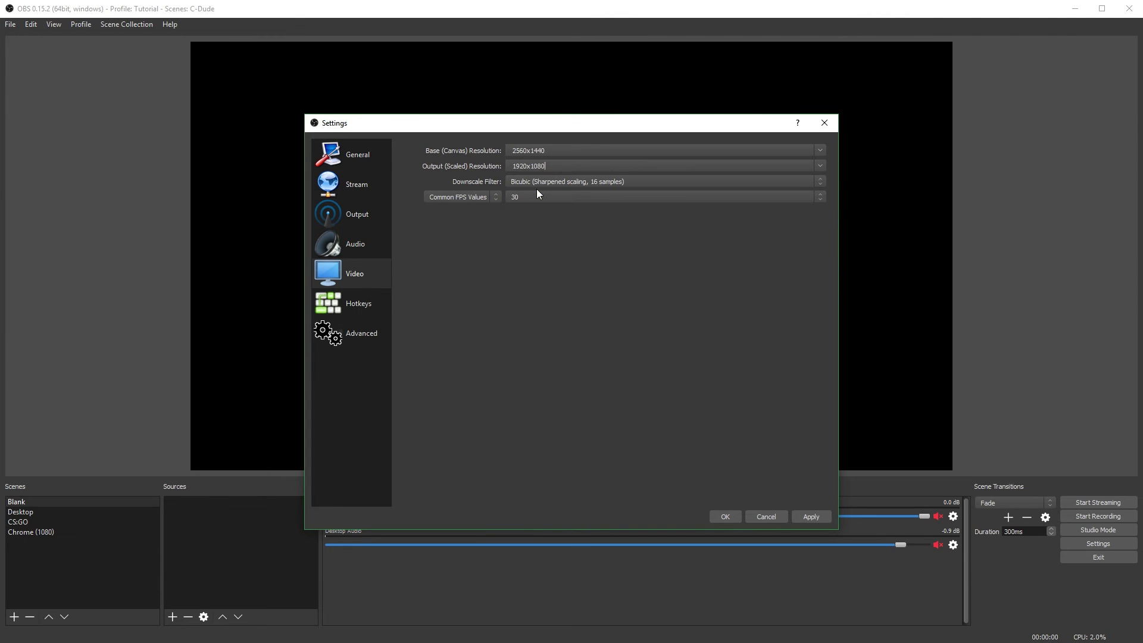
double_click(818, 169)
left_click_drag(544, 163, 381, 142)
- Settle the Output (Scaled) Resolution on 1920x1080 over the 2560x1440 canvas
left_click(819, 170)
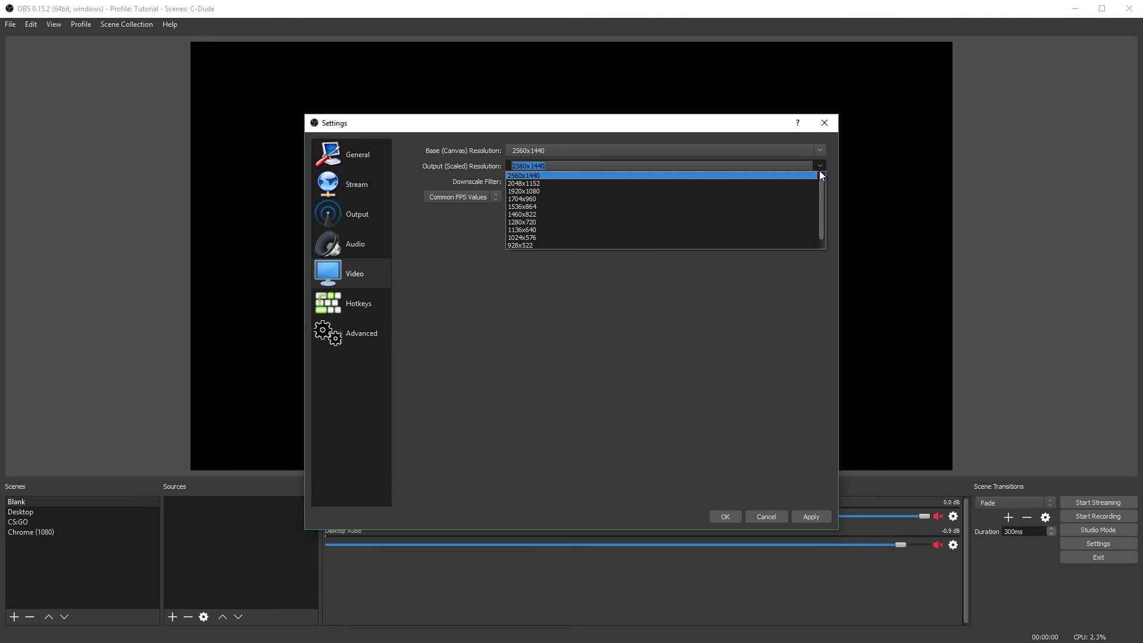
left_click(776, 190)
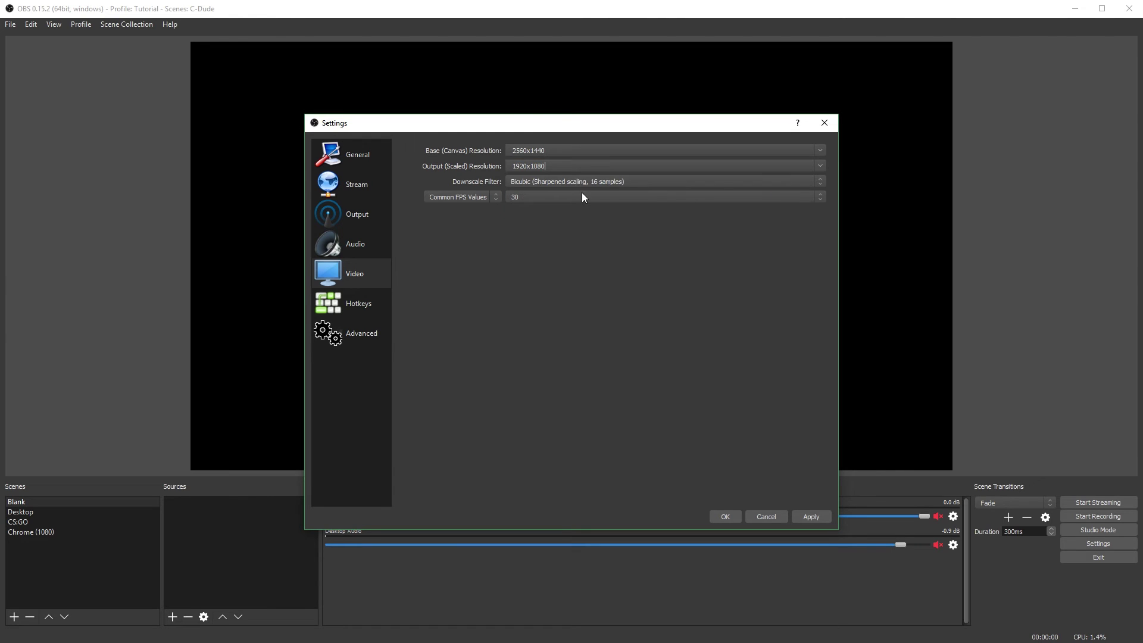
left_click_drag(567, 164, 417, 172)
type("1")
left_click(516, 164)
left_click(816, 168)
left_click(705, 191)
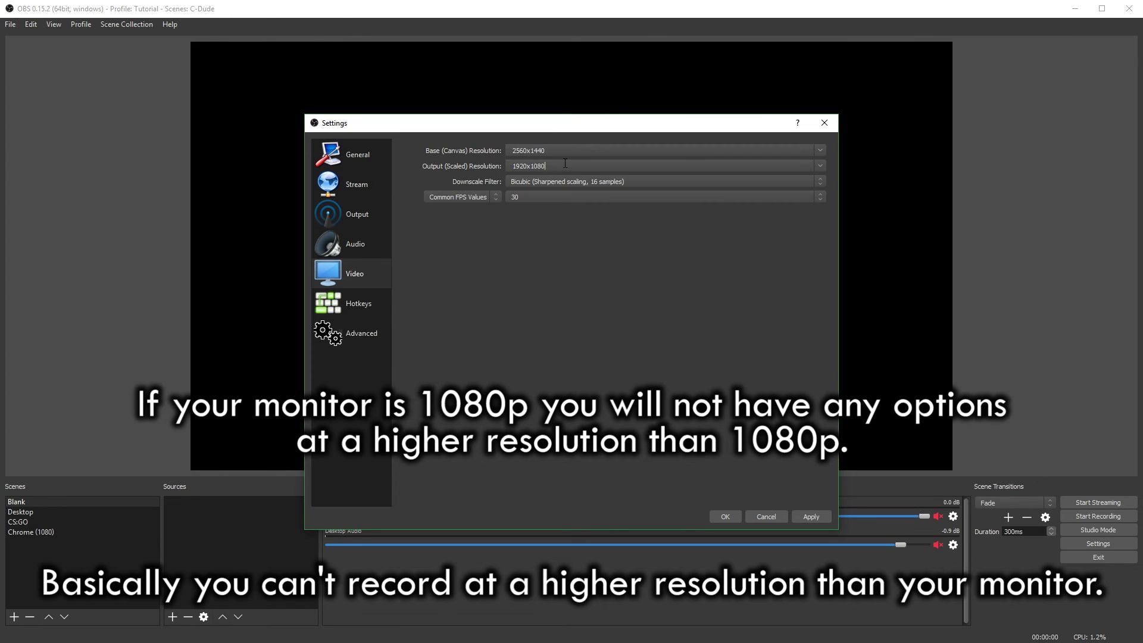
- With 2560x1440 canvas and 1920x1080 output, try the Bilinear and Lanczos downscale filters
left_click_drag(563, 166, 460, 160)
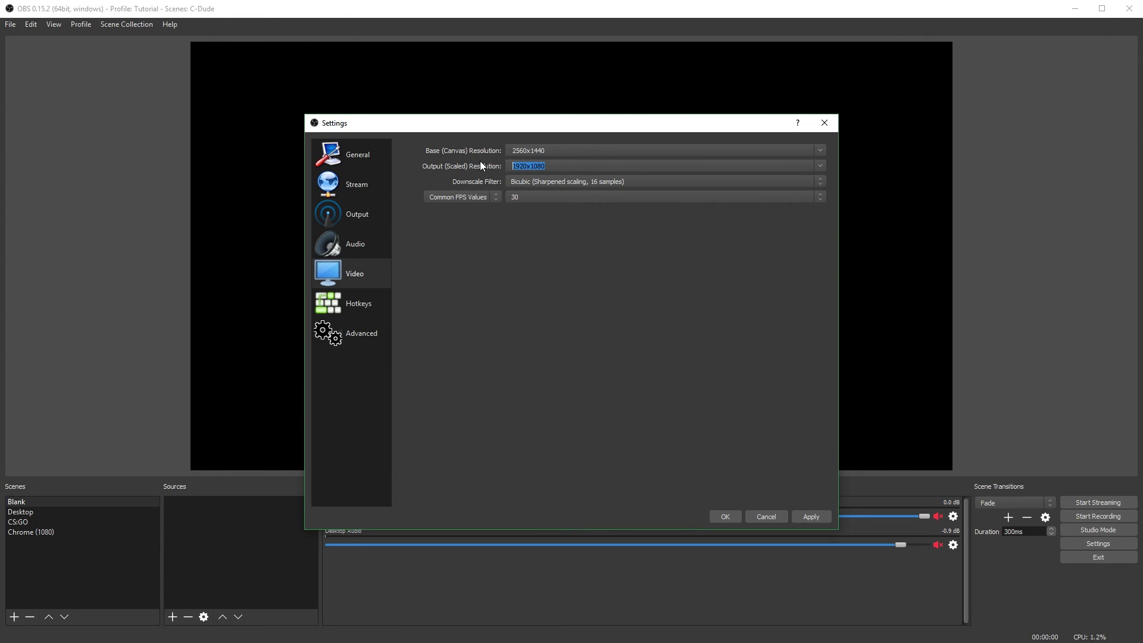
left_click_drag(557, 148, 482, 144)
left_click(533, 179)
left_click(533, 190)
left_click_drag(549, 151, 427, 156)
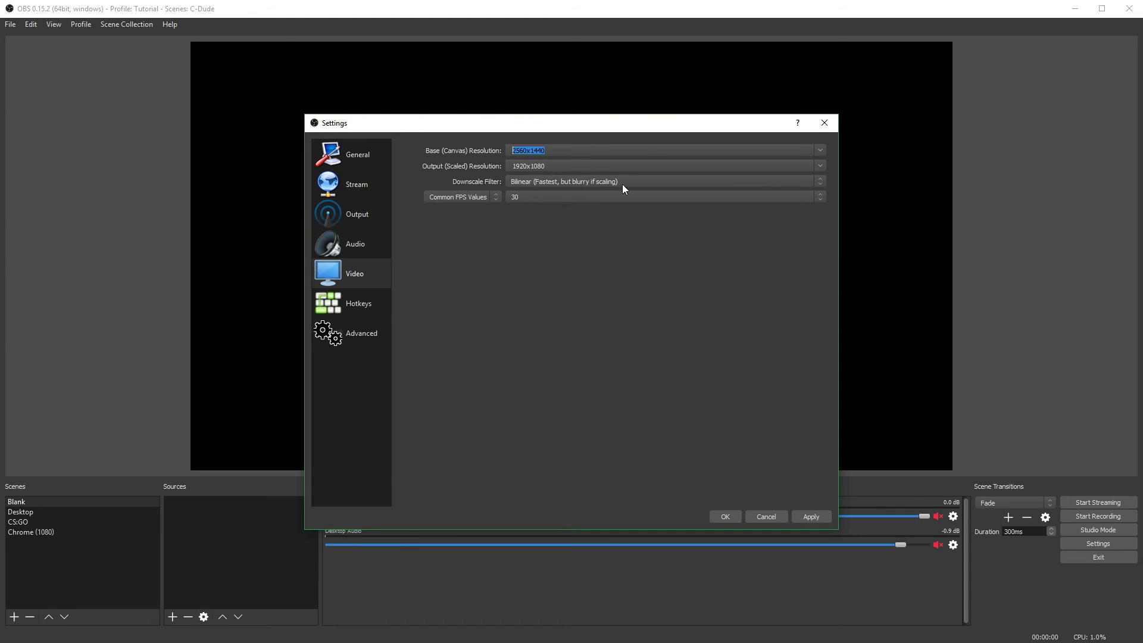
left_click(821, 181)
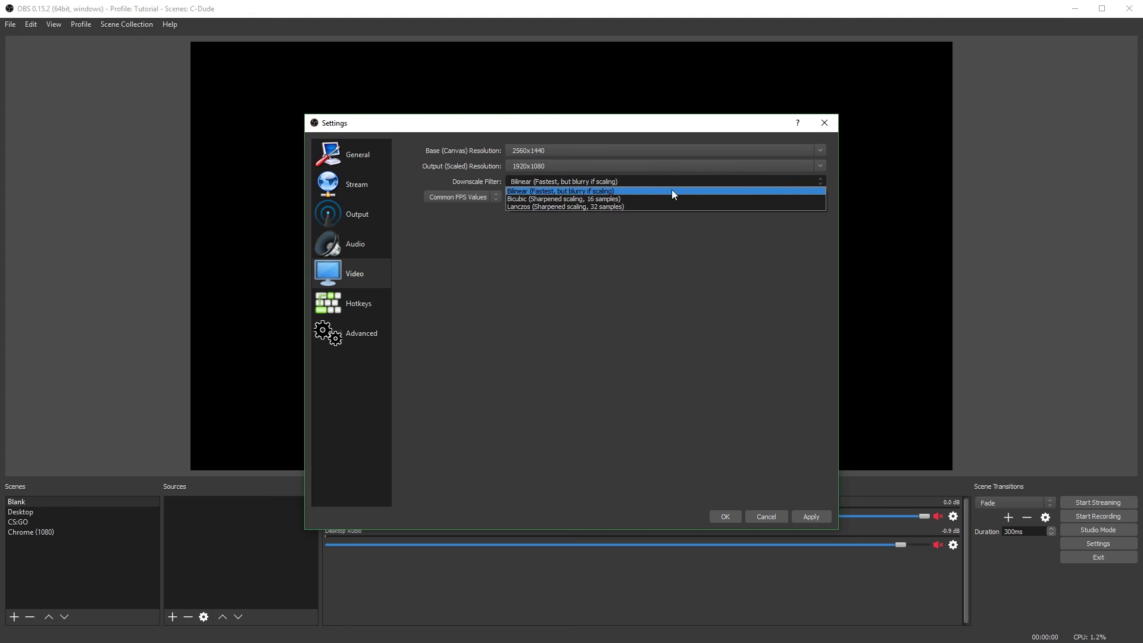
left_click(590, 207)
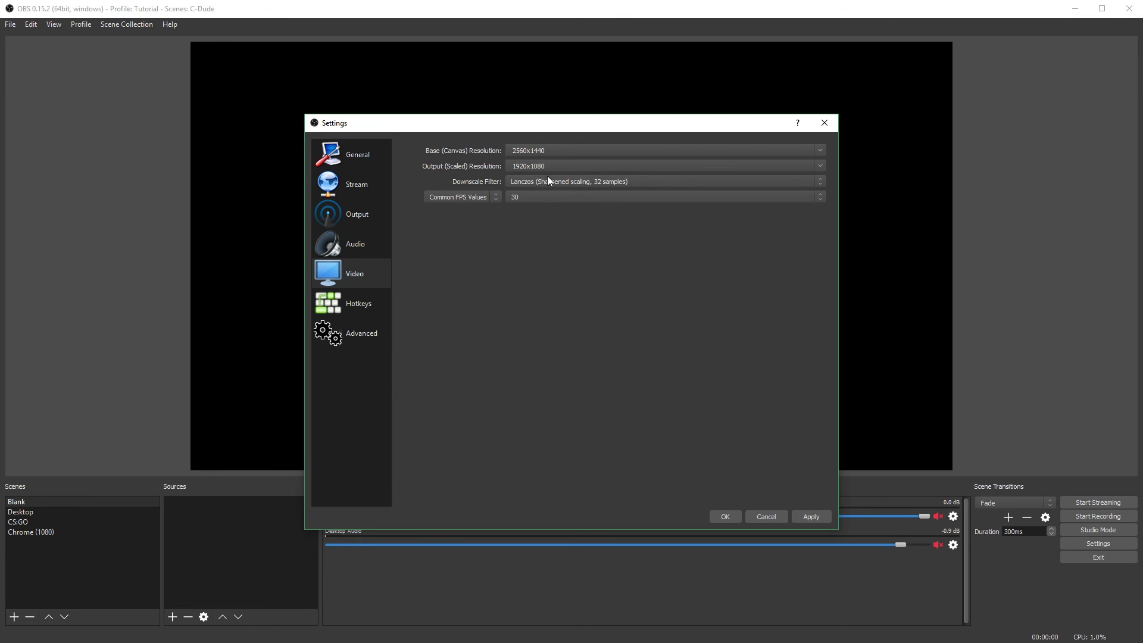
- Compare Bilinear, Bicubic and Lanczos, finally choosing Lanczos (Sharpened scaling, 32 samples)
left_click(573, 182)
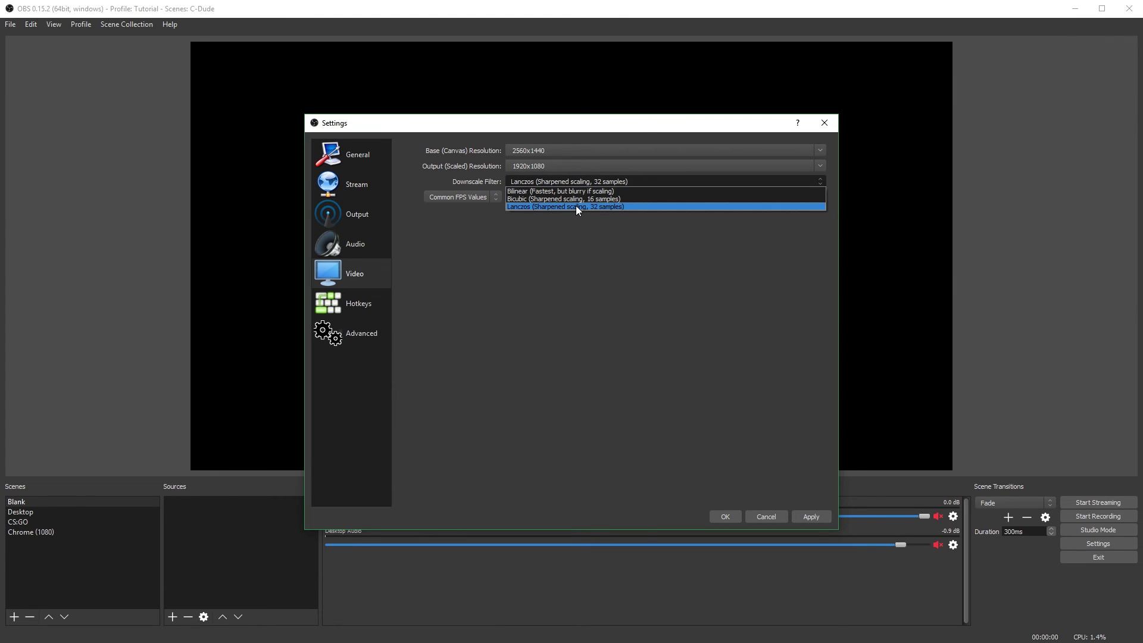
left_click(609, 206)
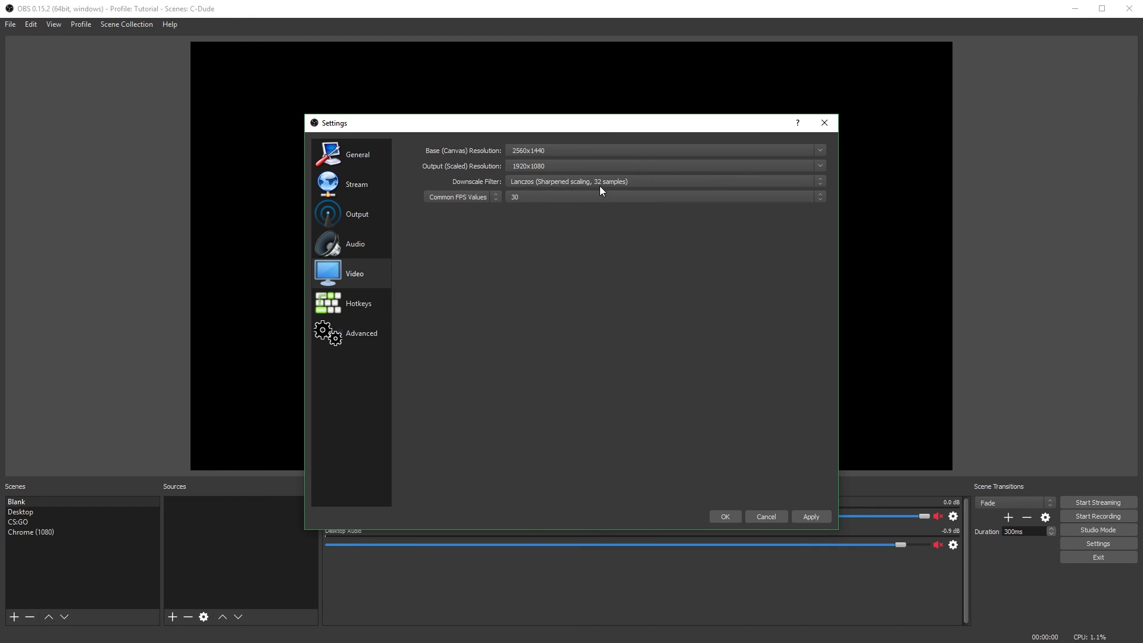
left_click(598, 186)
left_click(595, 194)
left_click(595, 182)
left_click(594, 199)
left_click(625, 184)
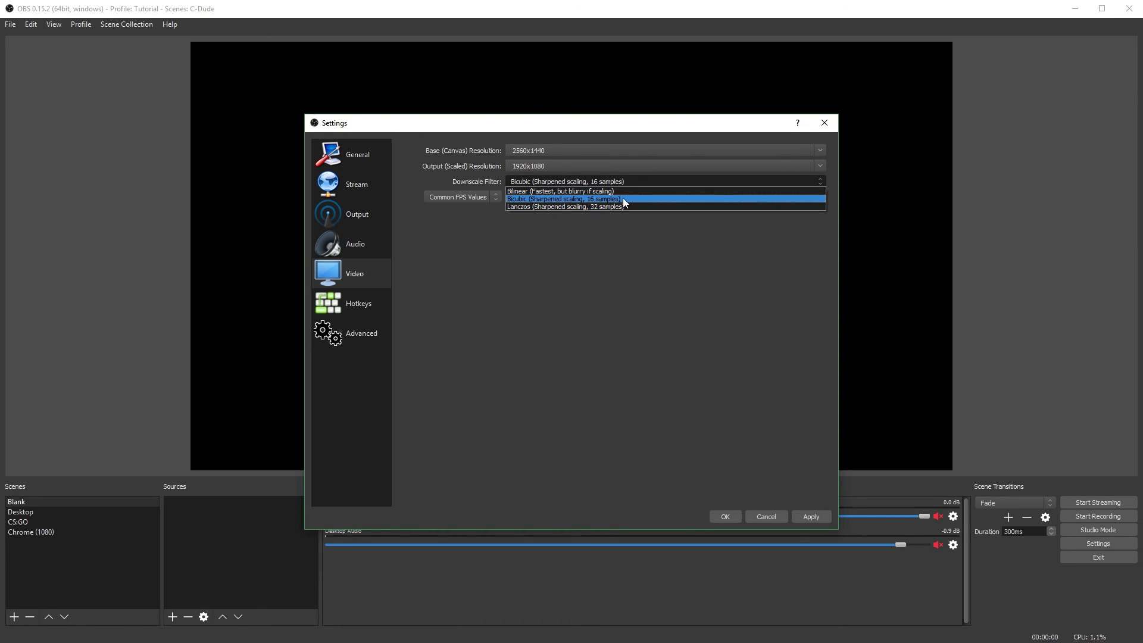
left_click(623, 207)
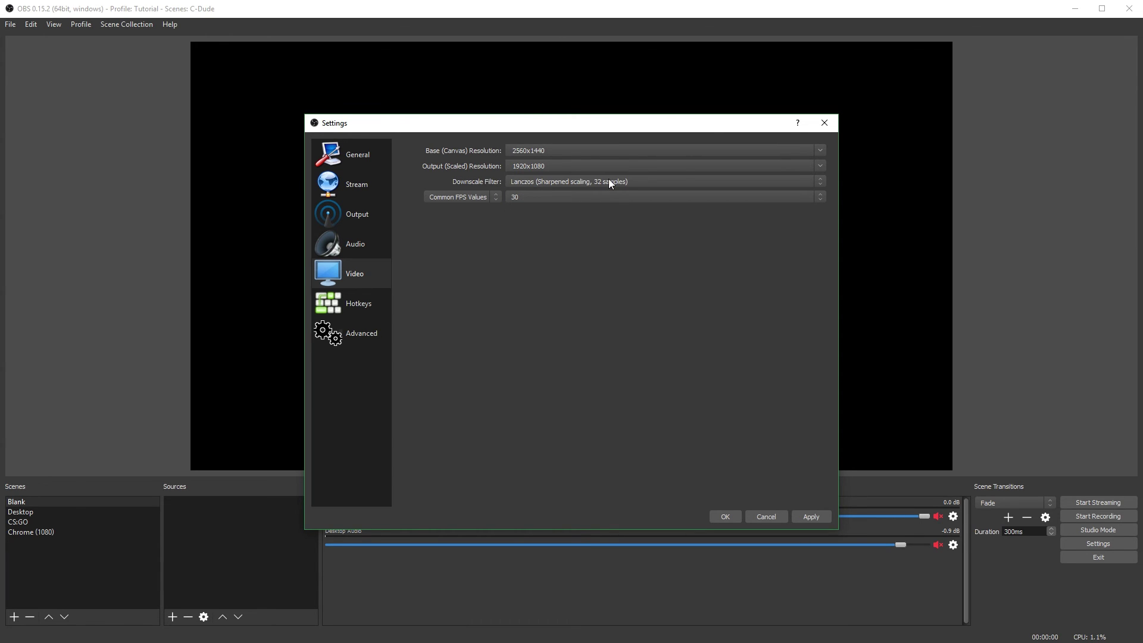
left_click(609, 181)
left_click(603, 199)
left_click(583, 181)
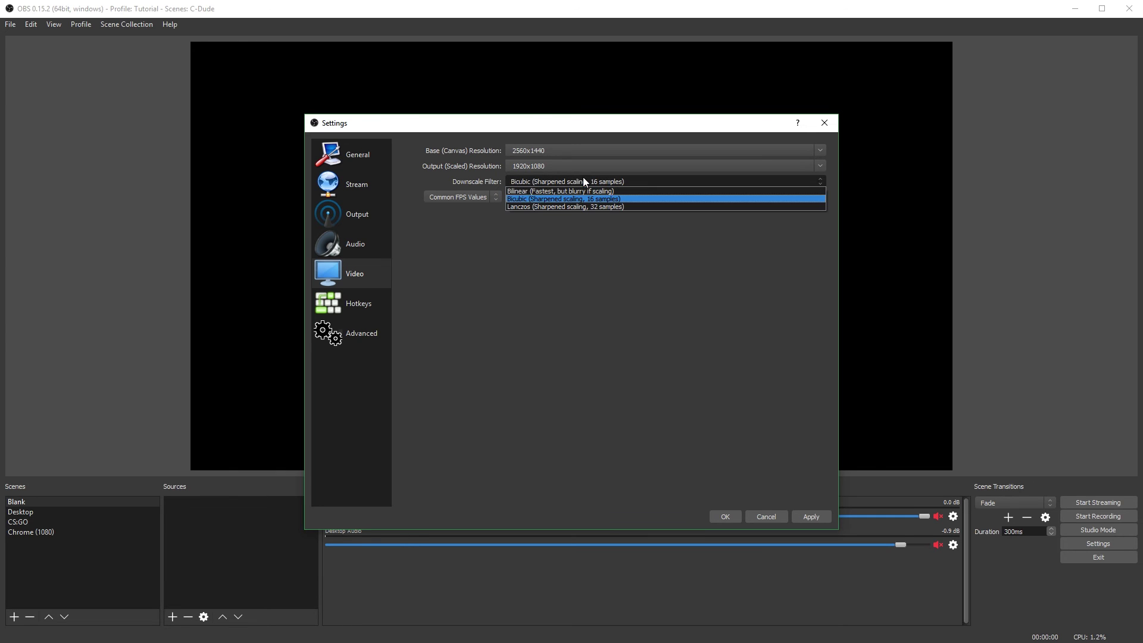
left_click(551, 206)
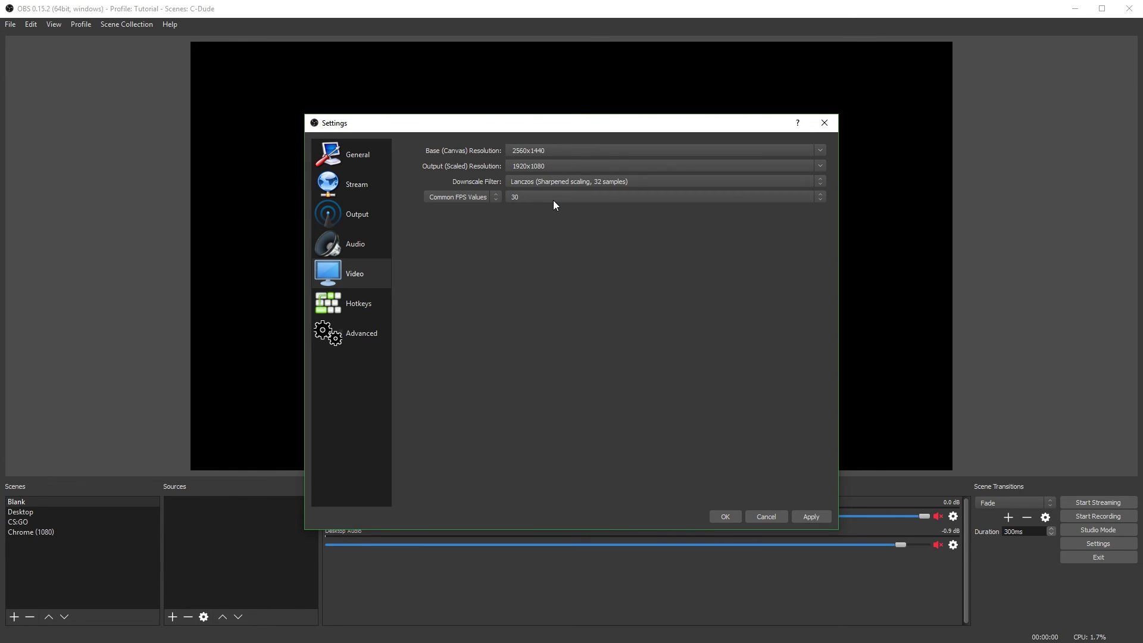
- Set Common FPS Values to 60, after briefly reverting to 30 once
left_click(519, 201)
left_click(512, 229)
left_click(524, 197)
left_click(524, 253)
left_click(573, 197)
left_click(563, 231)
left_click(555, 198)
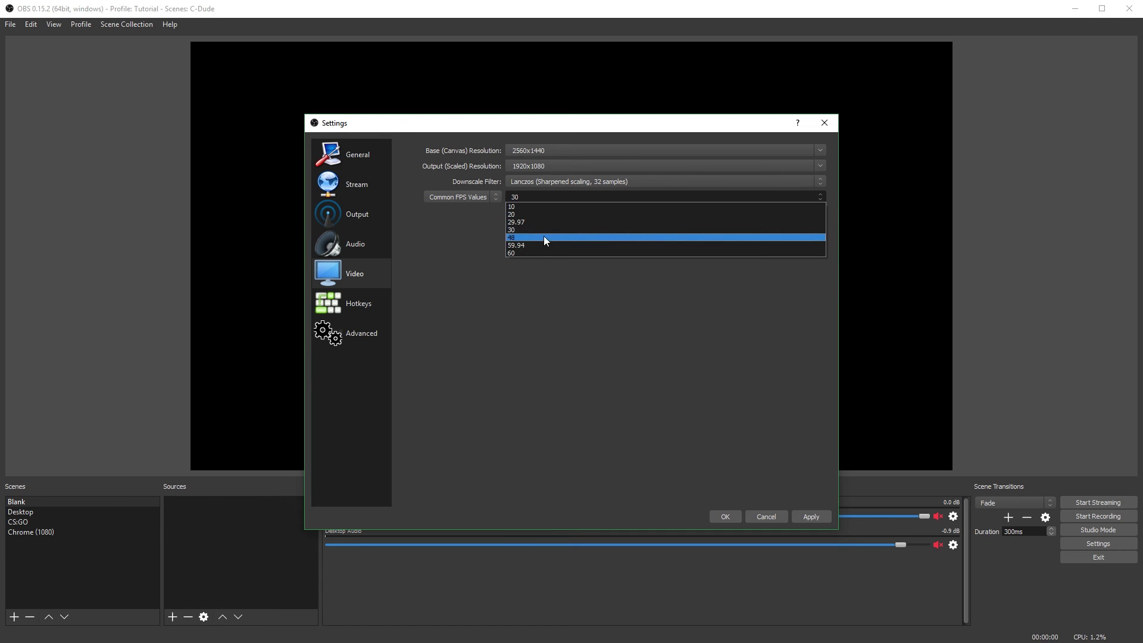
left_click(537, 254)
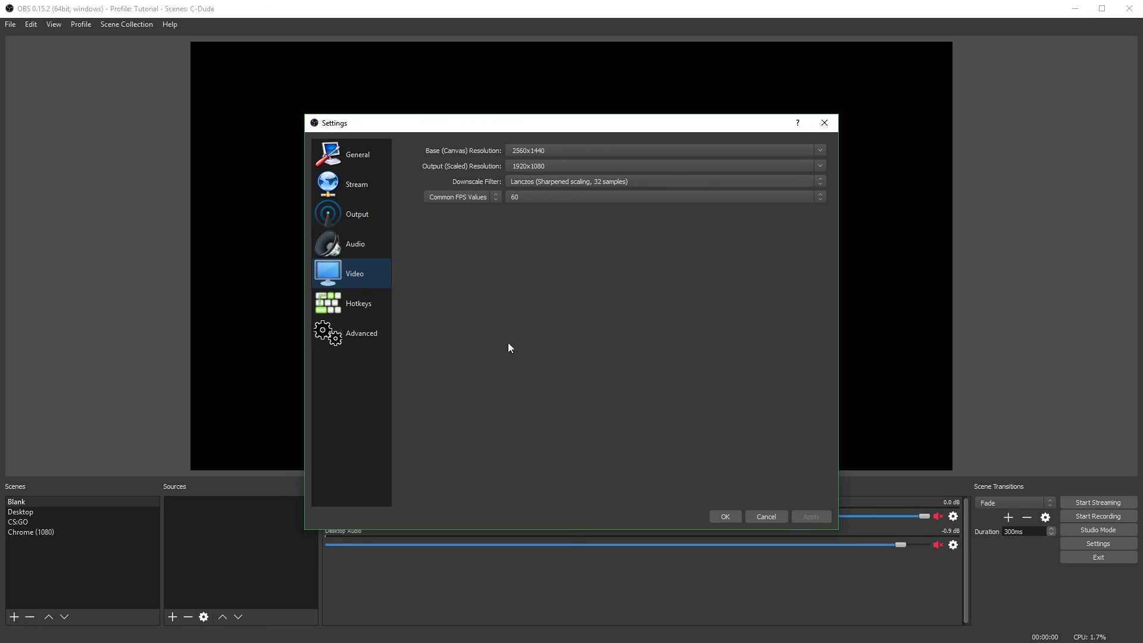
- On the Hotkeys page, try F9 as the Start Recording hotkey
left_click(369, 309)
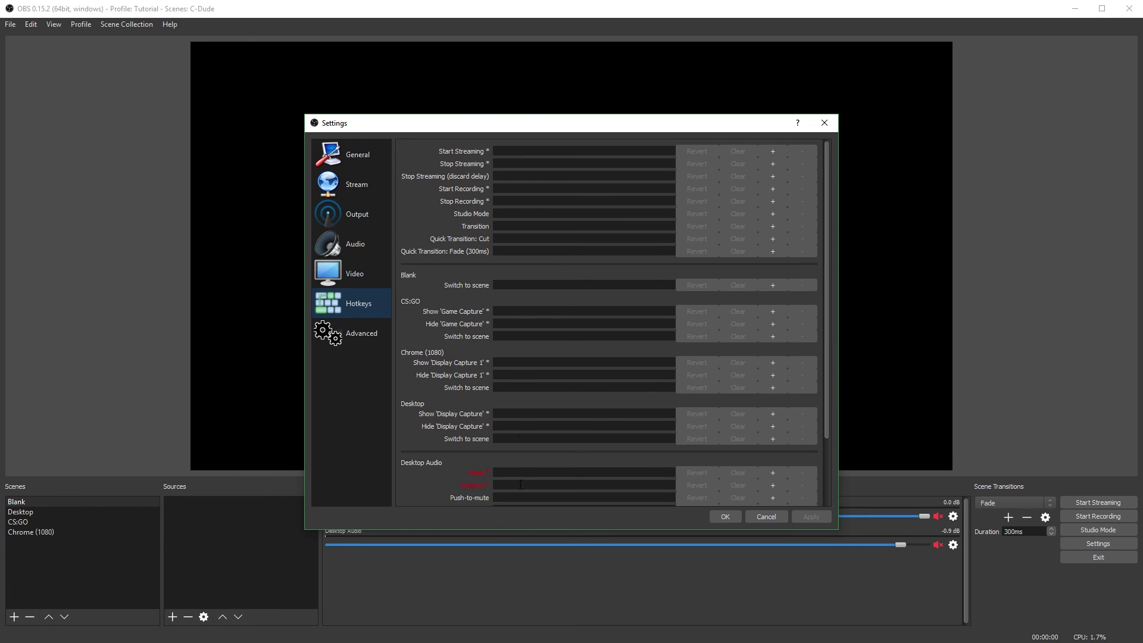
left_click(521, 188)
key("F9")
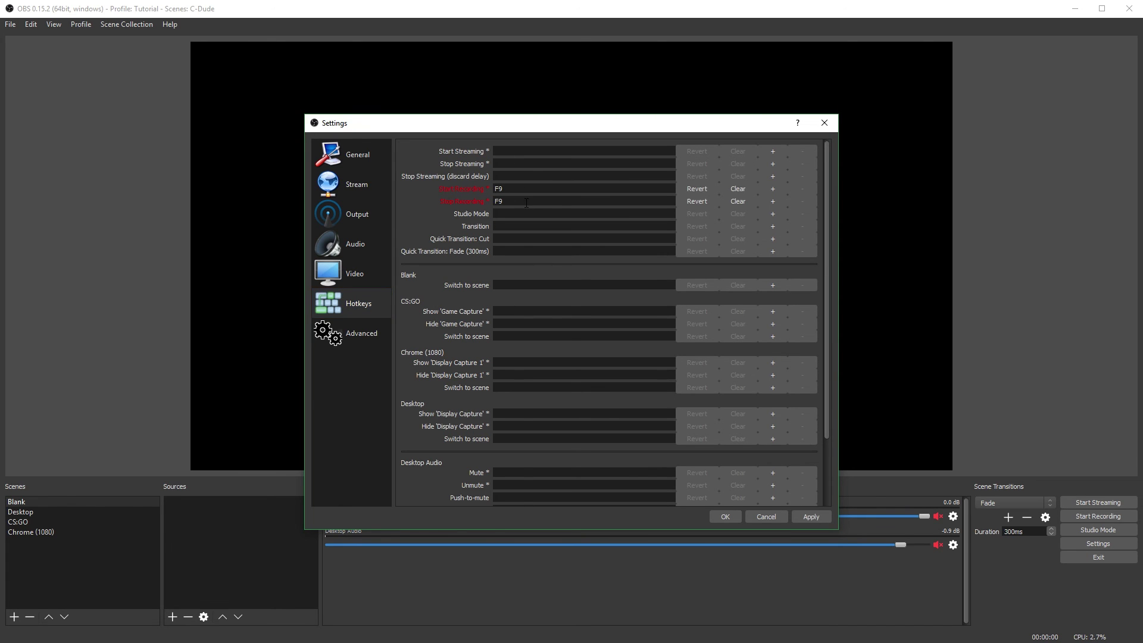
left_click(519, 190)
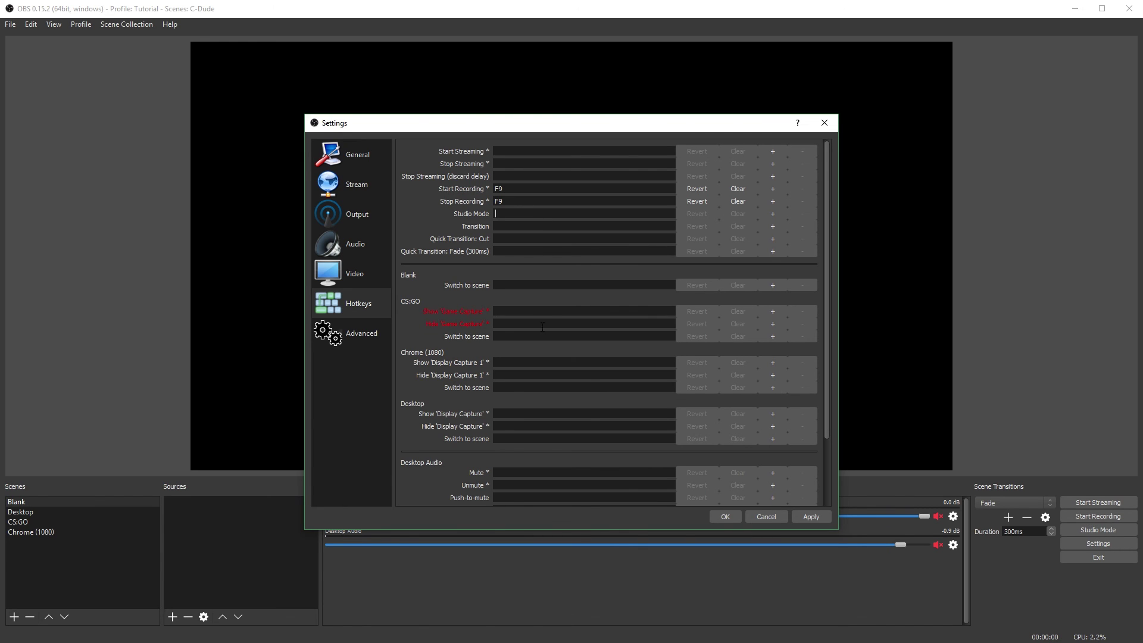
left_click(523, 214)
double_click(516, 190)
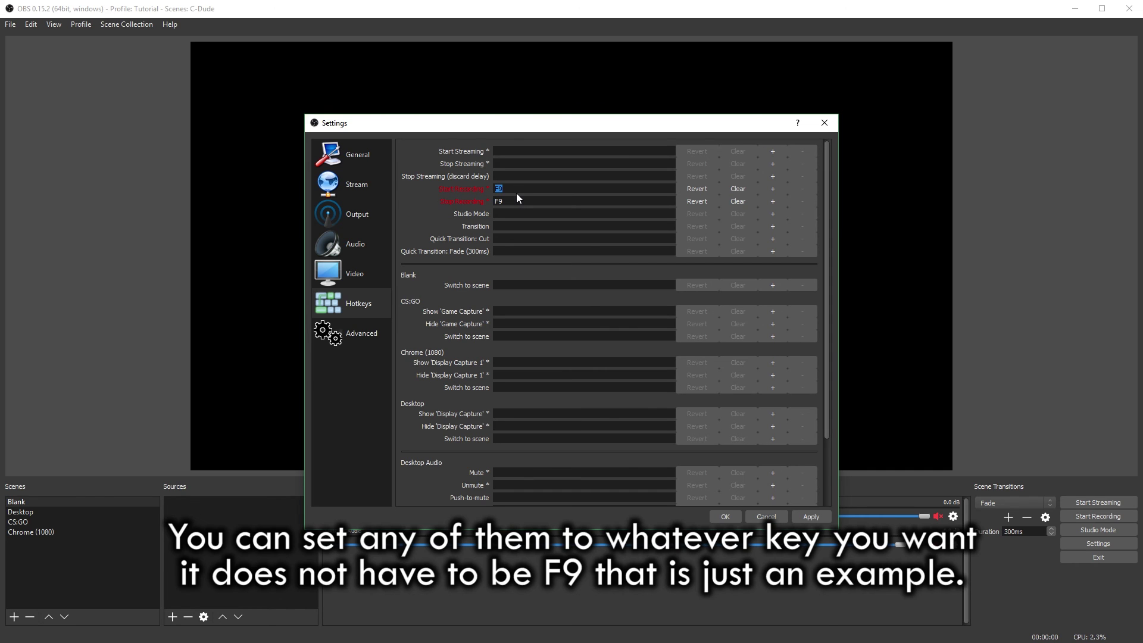
- Clear the Start and Stop Recording hotkeys so both stay blank, then scroll the list
left_click(700, 191)
left_click(736, 198)
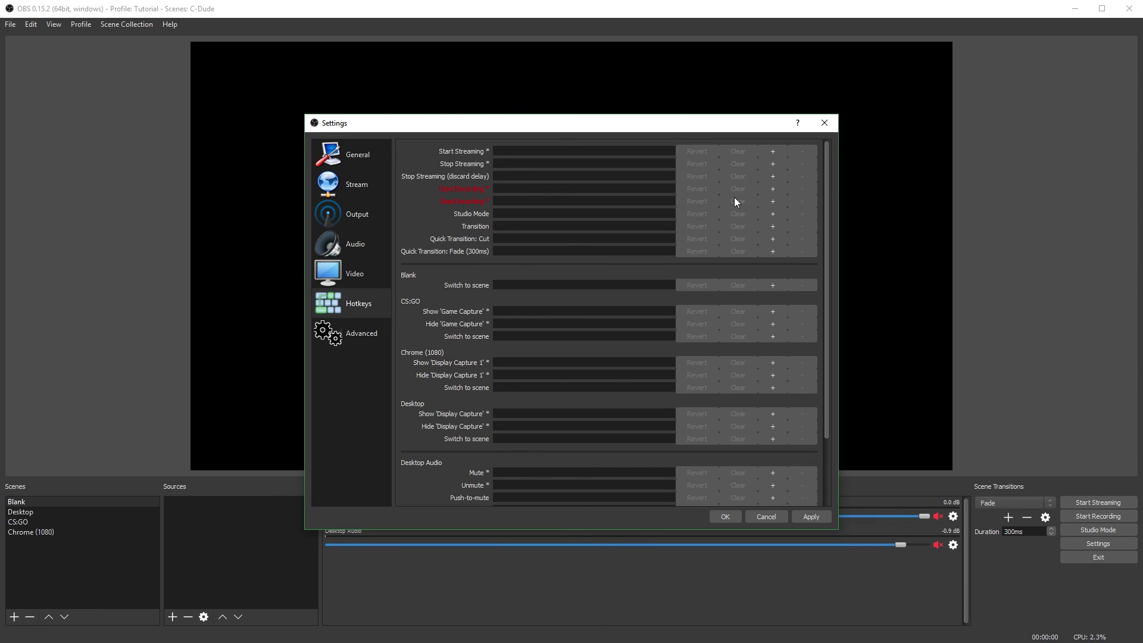
left_click(774, 190)
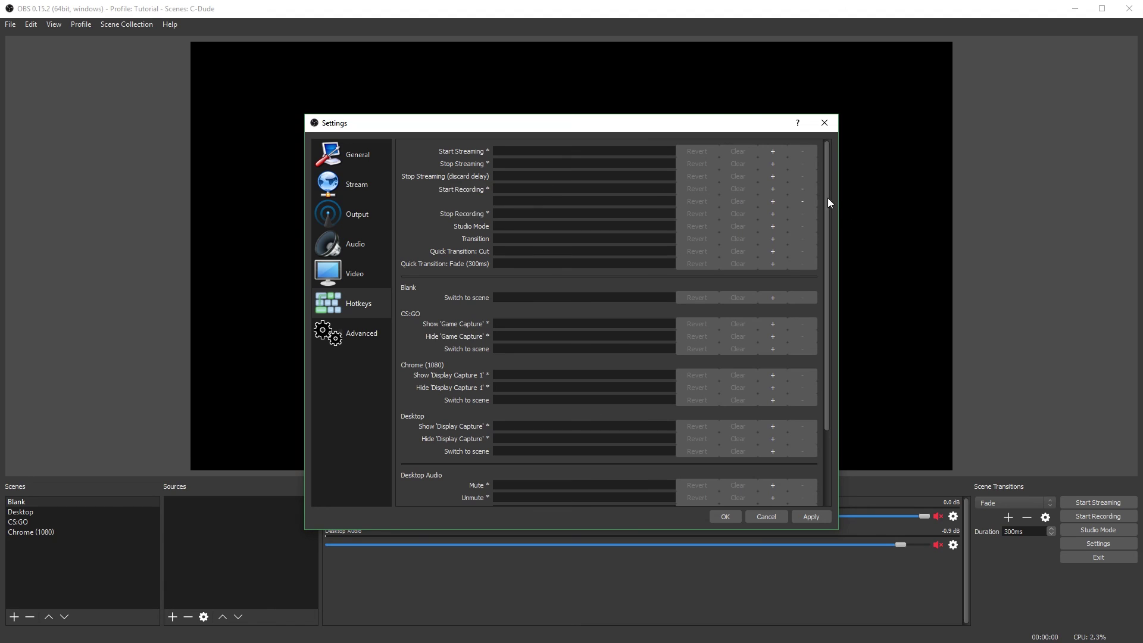
left_click(808, 190)
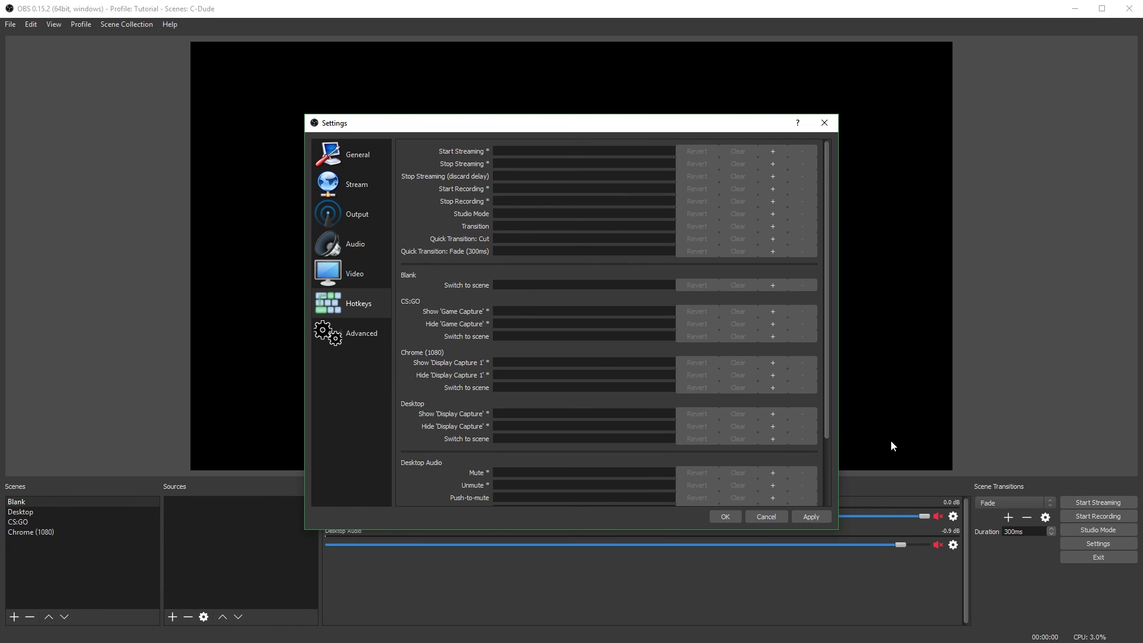
scroll(459, 237, "down", 3)
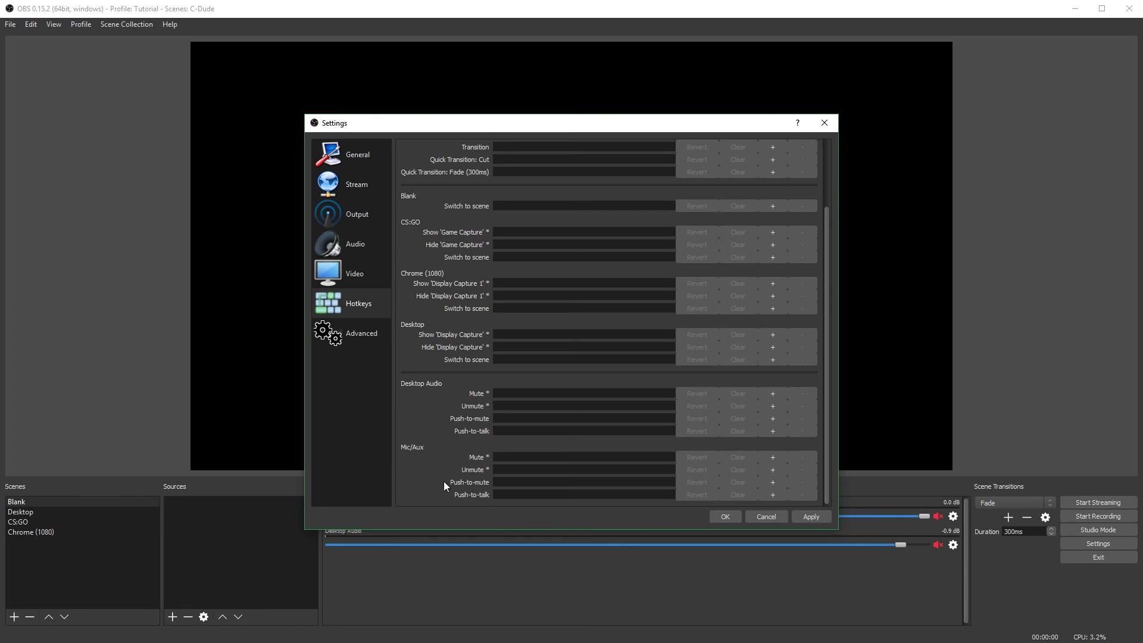
scroll(487, 459, "up", 3)
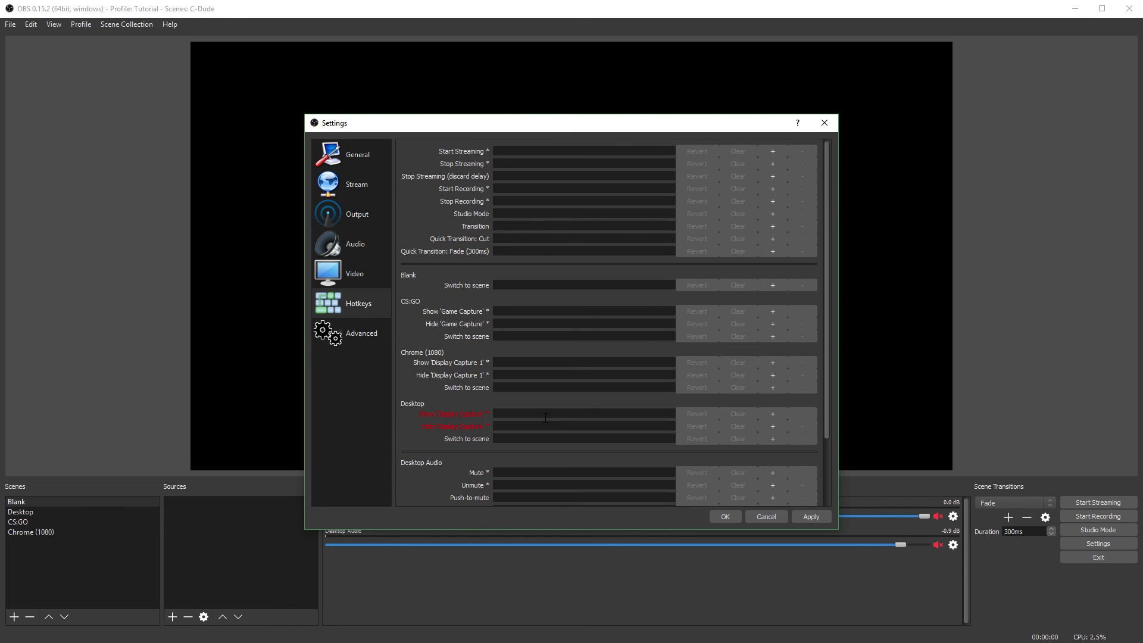
- In Advanced settings, keep Normal process priority and the Direct3D 11 renderer
left_click(357, 324)
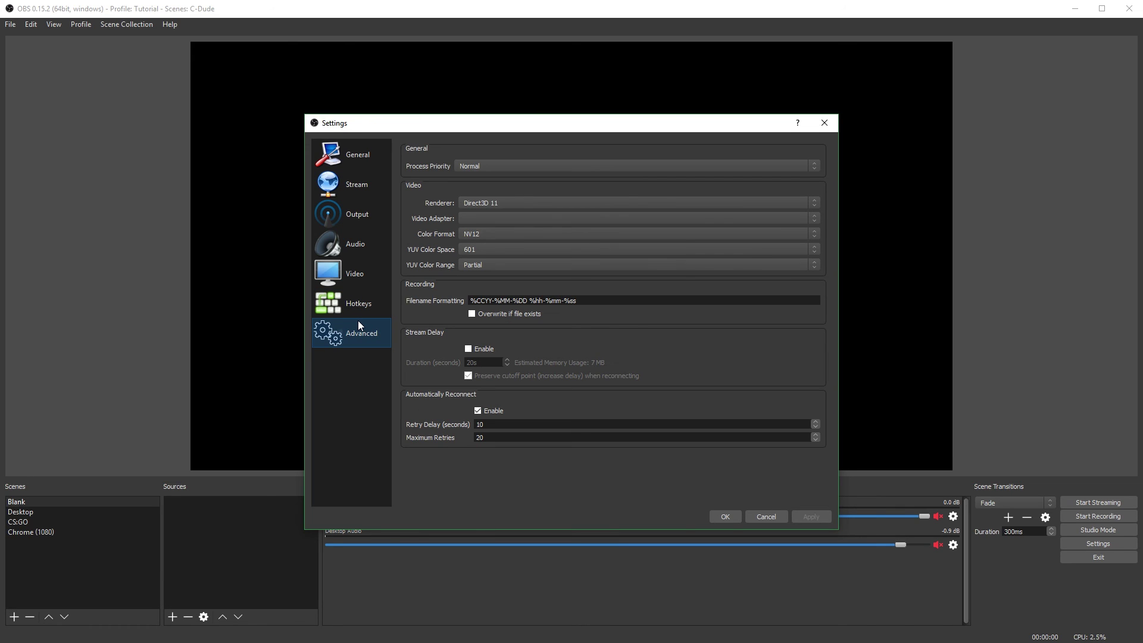
left_click(470, 169)
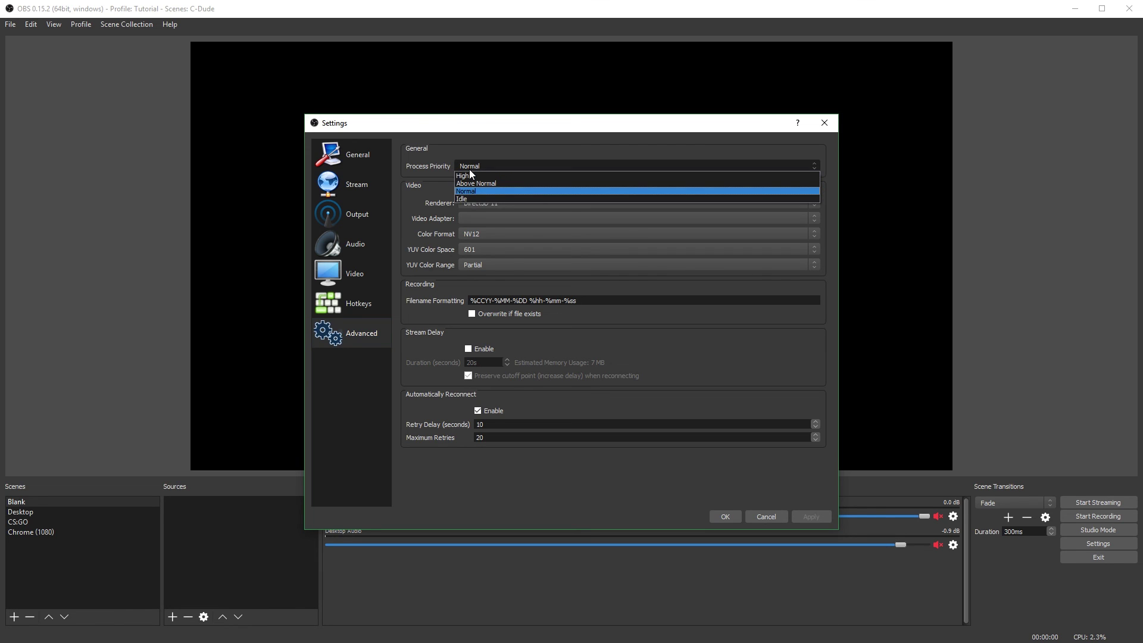
left_click(471, 169)
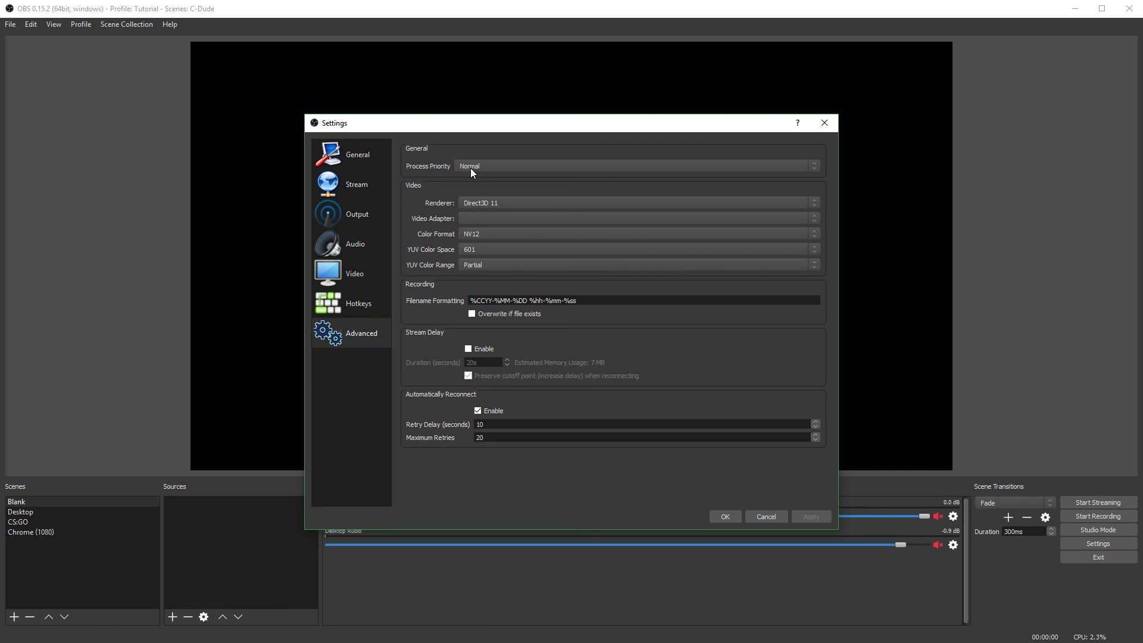
left_click(517, 204)
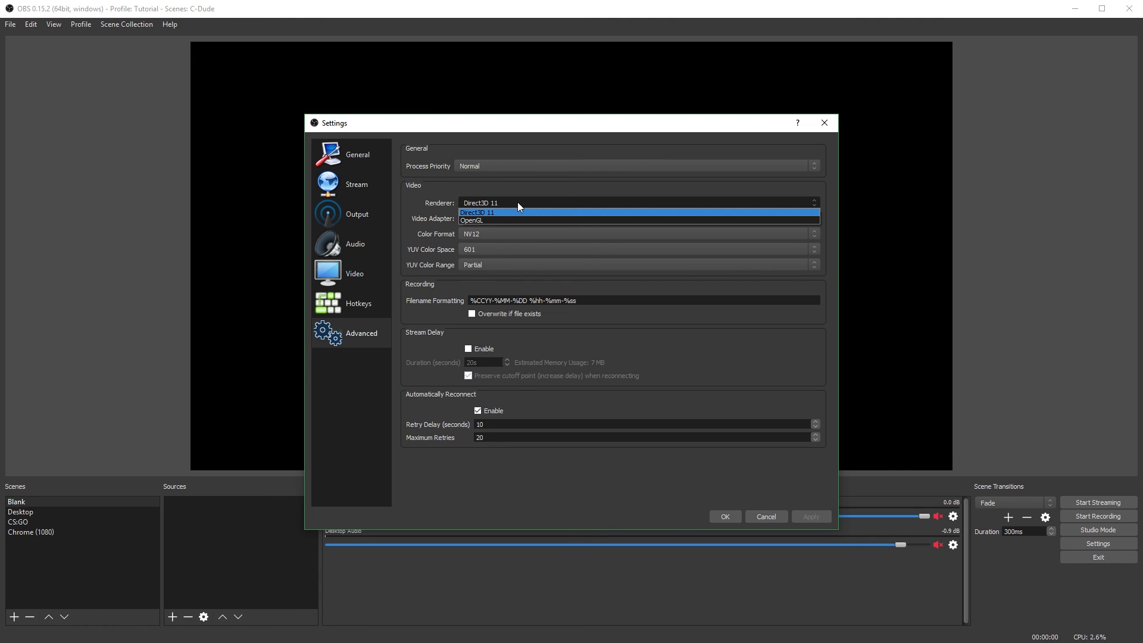
left_click(518, 204)
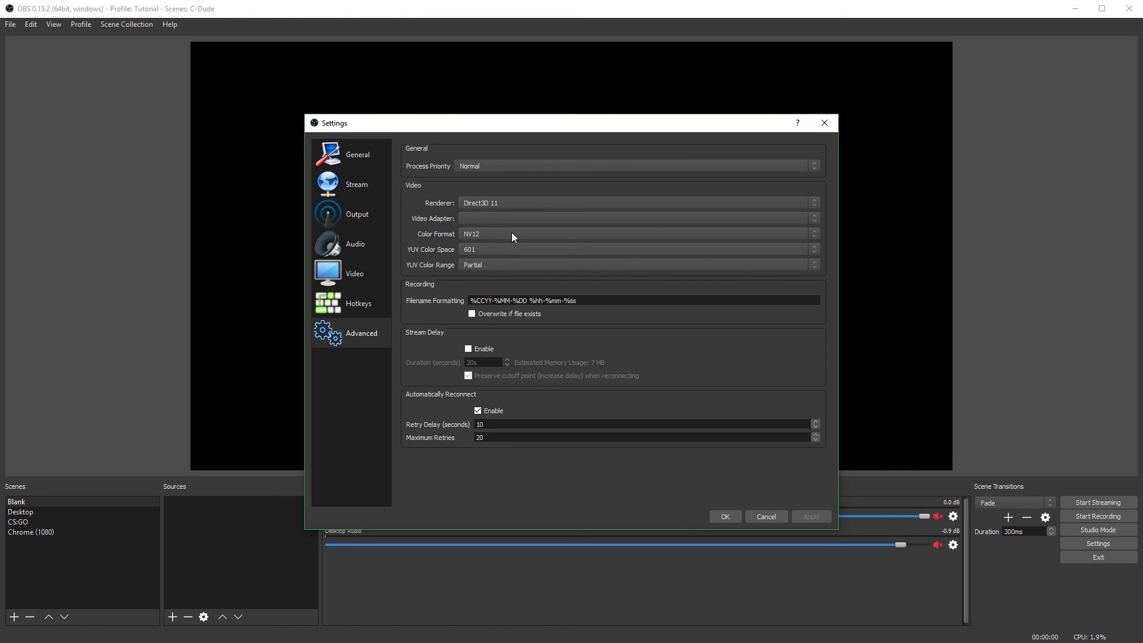
- Set YUV Color Space to 709 and leave YUV Color Range at Partial
left_click(485, 249)
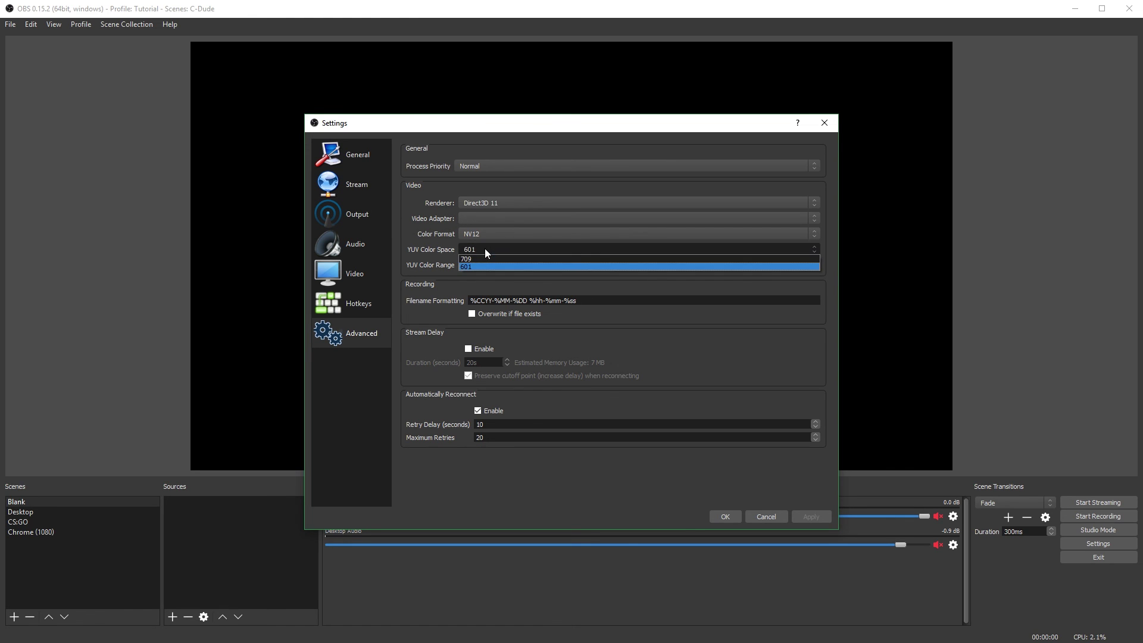
left_click(480, 260)
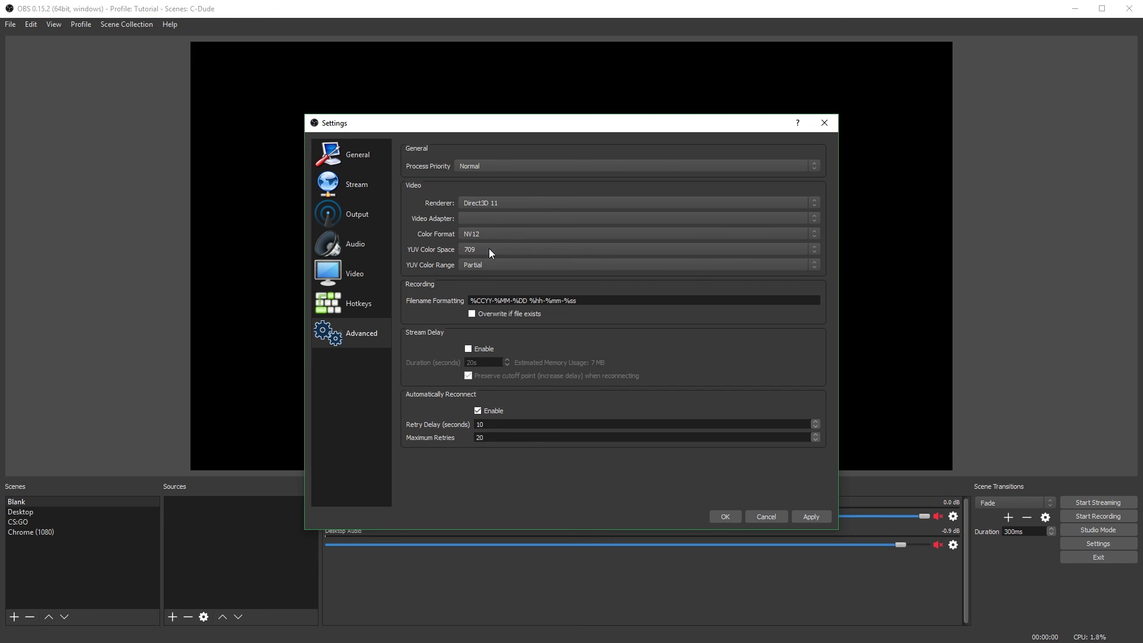
left_click(488, 249)
left_click(482, 263)
left_click(484, 249)
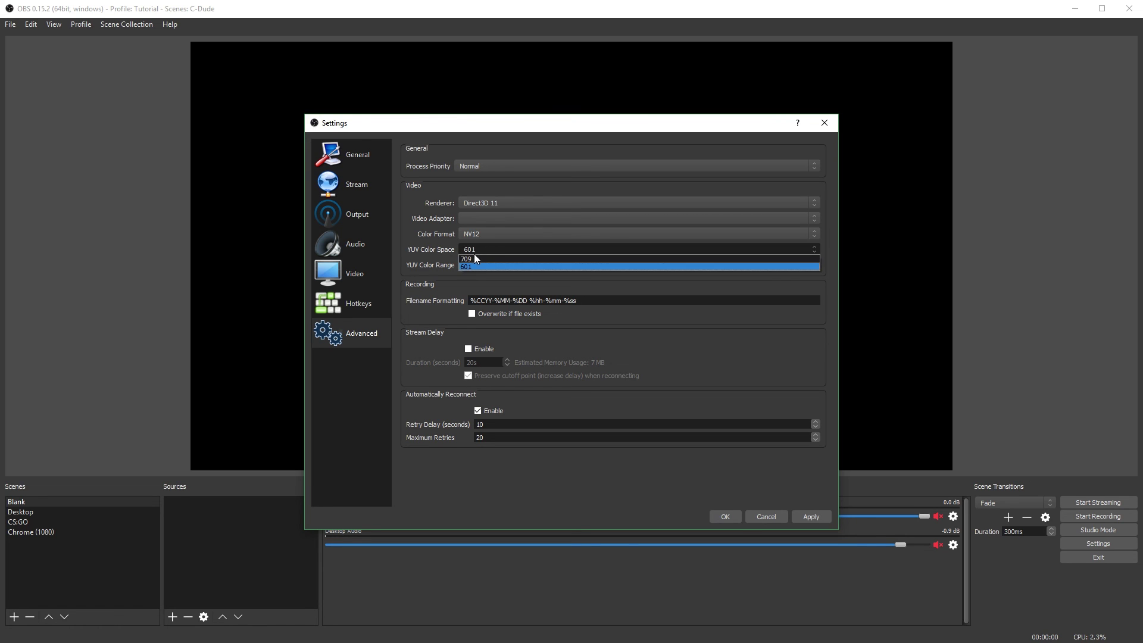
left_click(473, 255)
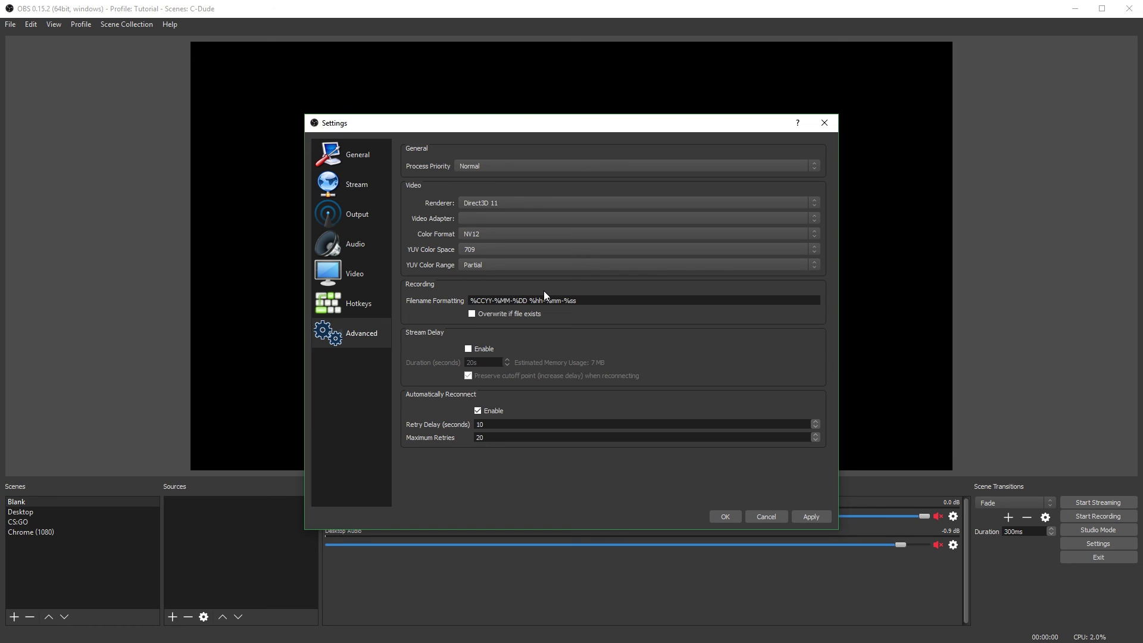
left_click(484, 265)
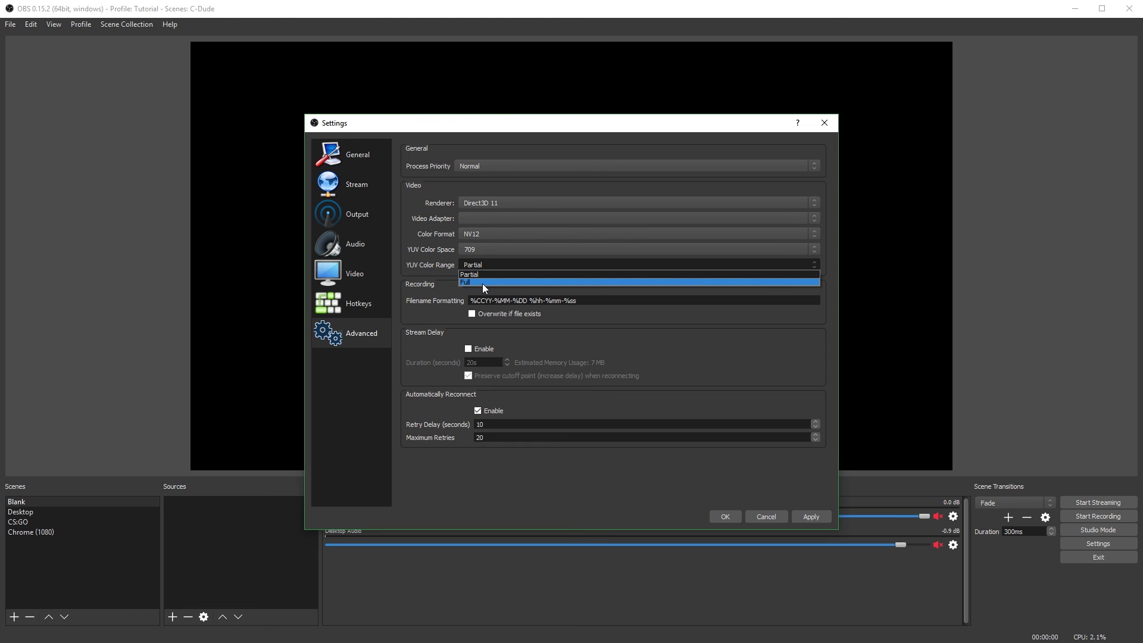
left_click(478, 274)
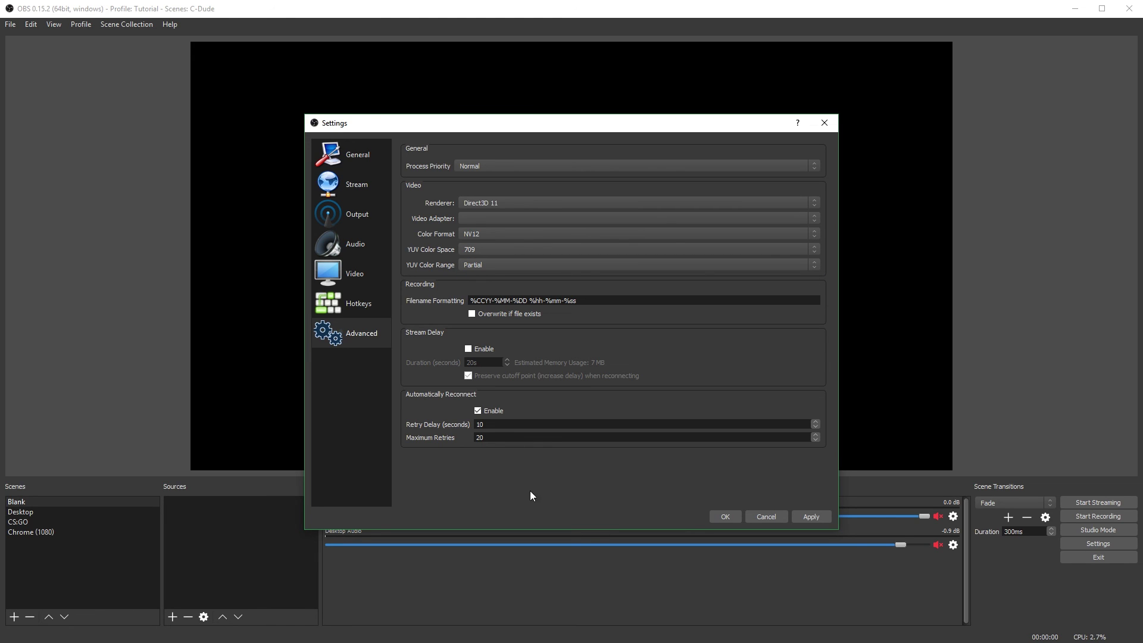
- Tab through the Filename Formatting field, leaving the pattern unchanged
key("Tab")
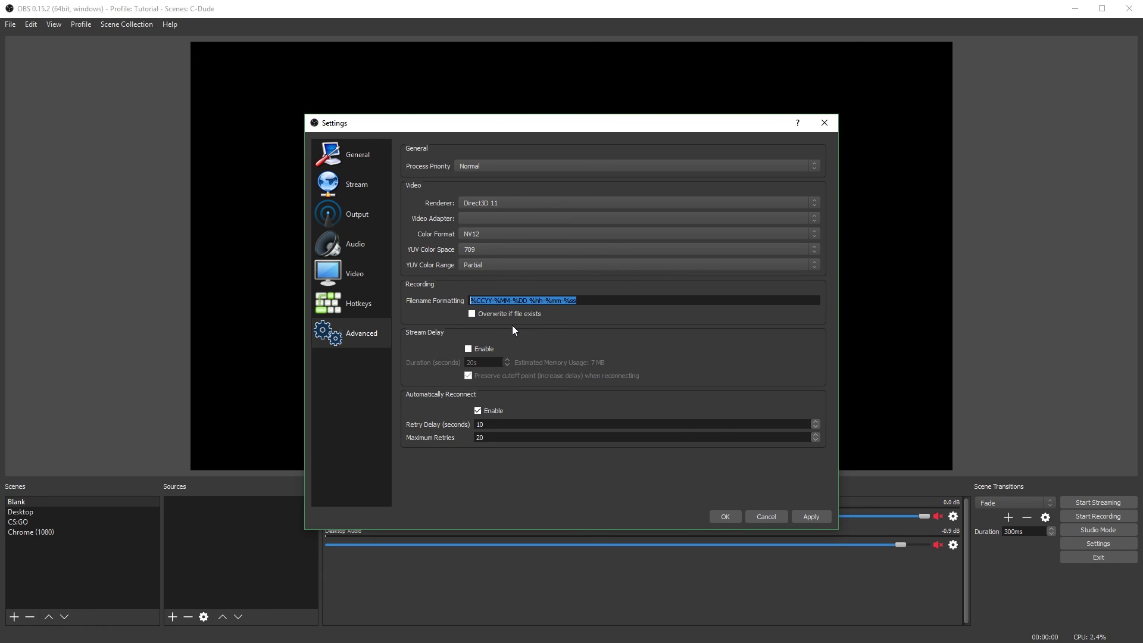
key("Tab")
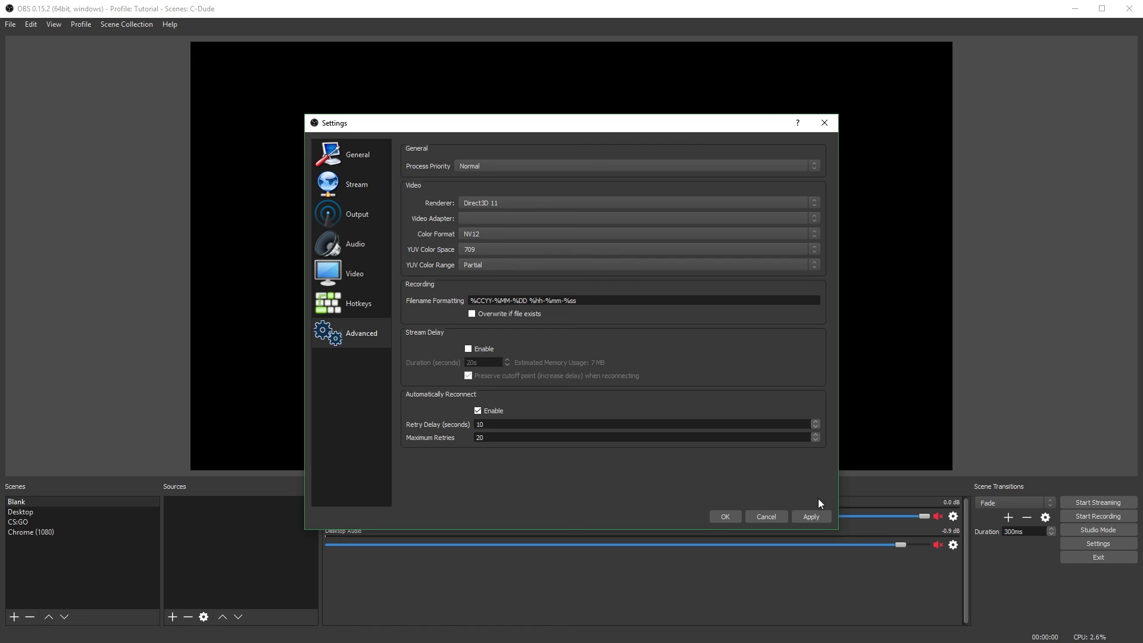
left_click(726, 517)
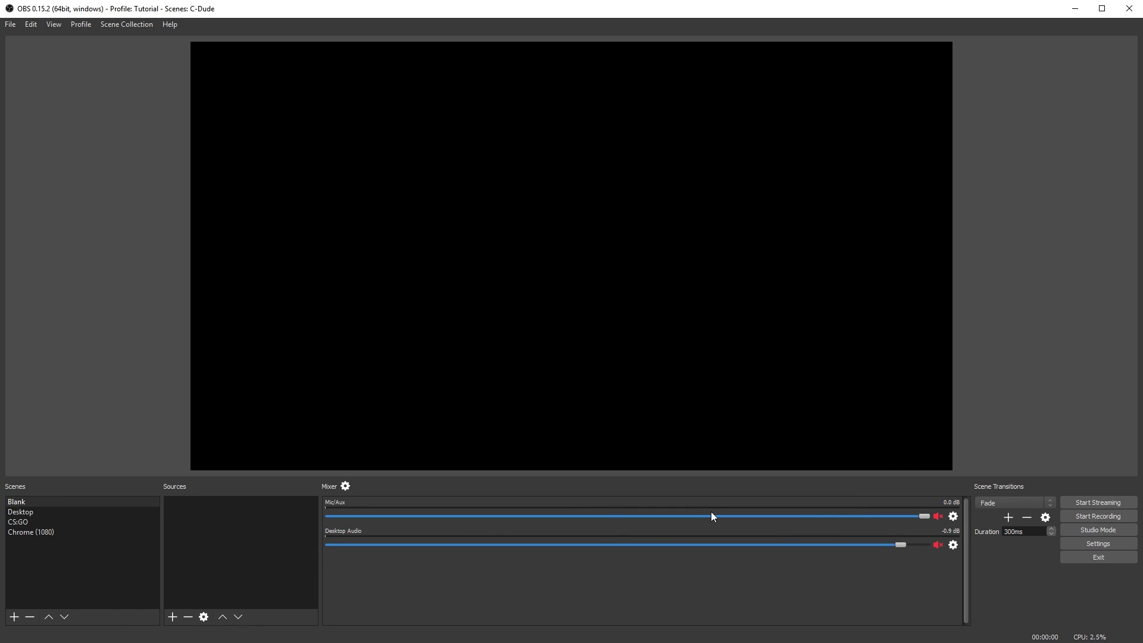